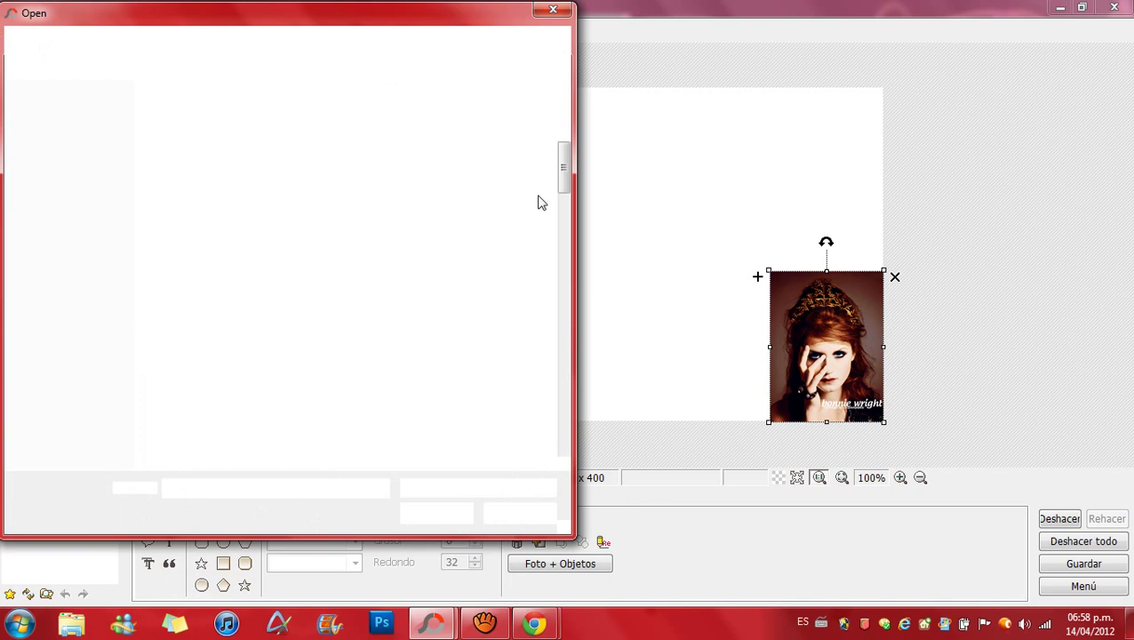
pyautogui.moveTo(567, 172); pyautogui.dragTo(568, 276)
pyautogui.click(516, 244)
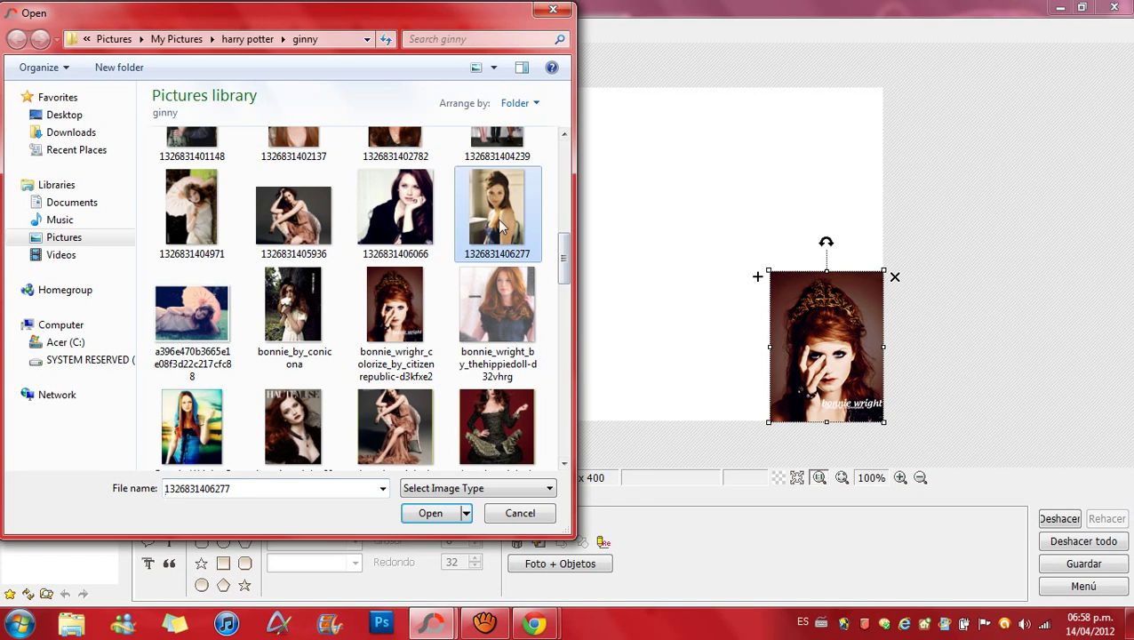
pyautogui.click(431, 513)
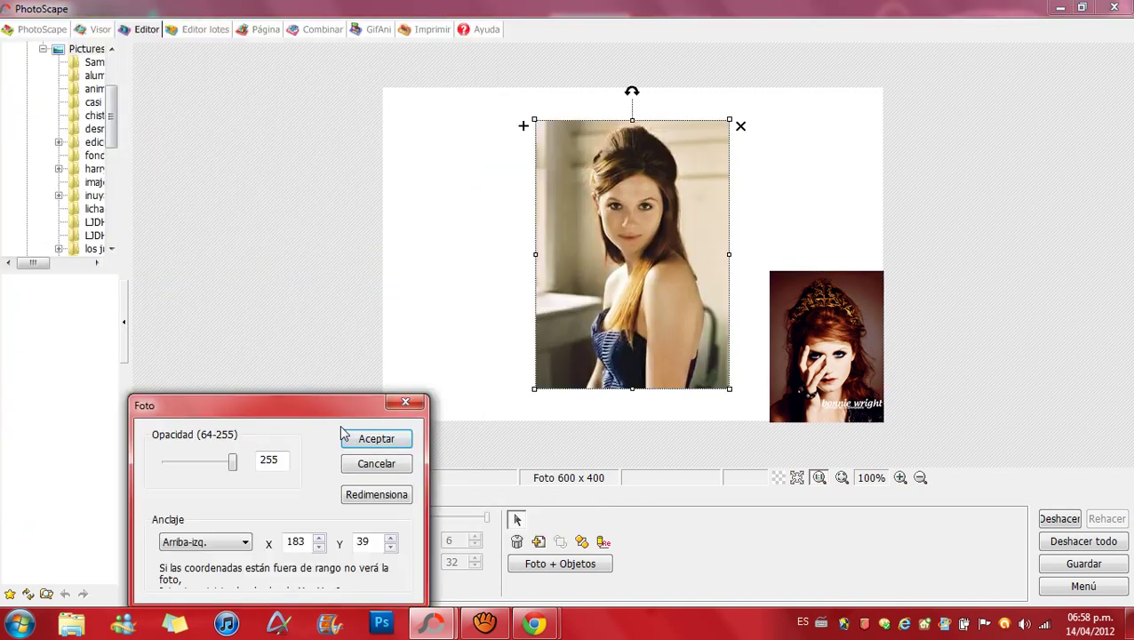
pyautogui.click(367, 442)
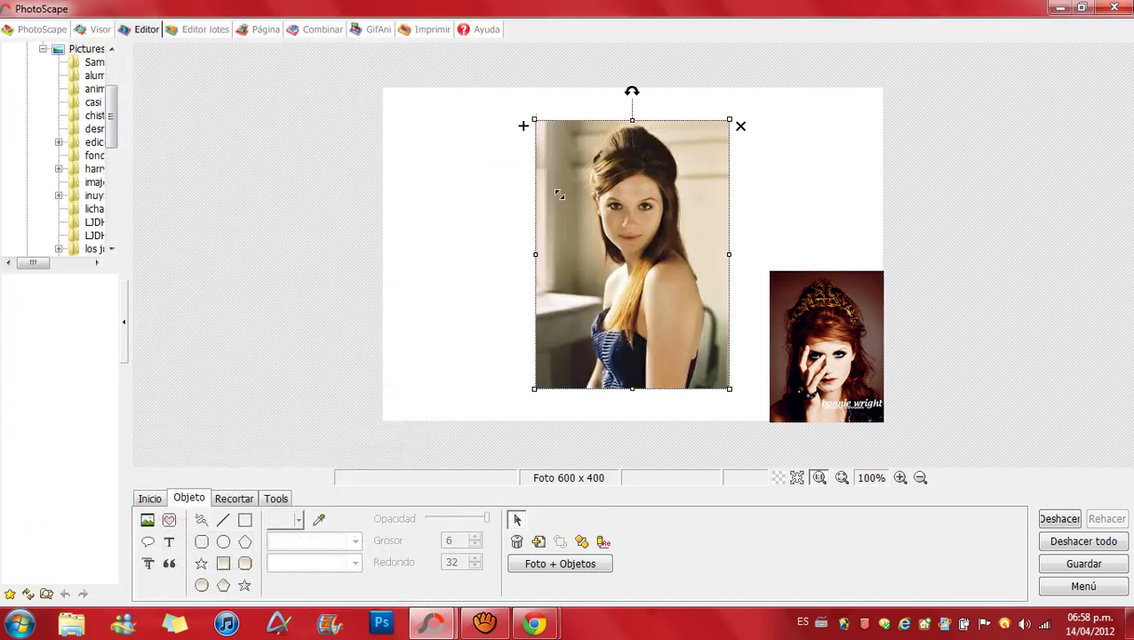
# Shrink the blue-dress photo to the crown photo's height beside it, and place a duplicate at the canvas's lower-left corner
pyautogui.moveTo(559, 194); pyautogui.dragTo(675, 301)
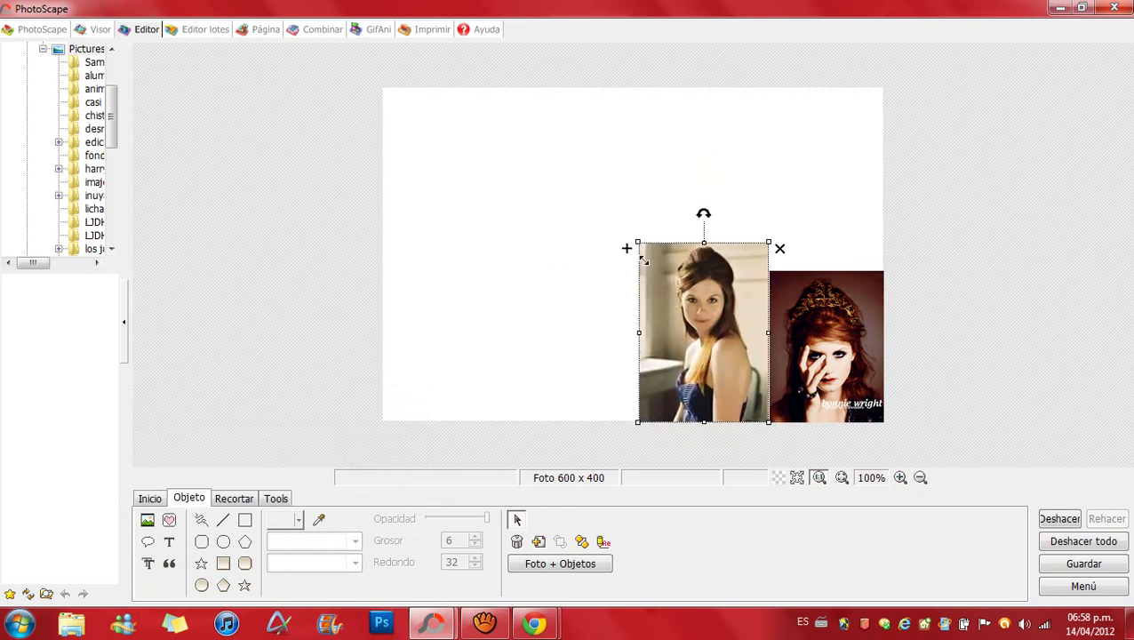
pyautogui.moveTo(643, 261); pyautogui.dragTo(663, 289)
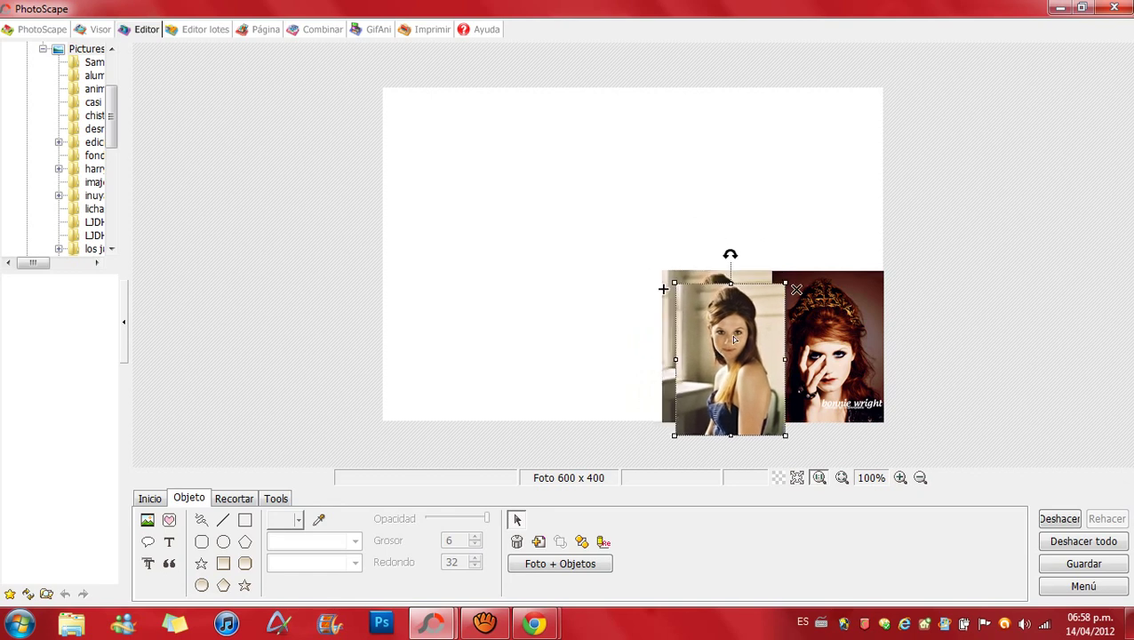
pyautogui.moveTo(735, 340); pyautogui.dragTo(453, 343)
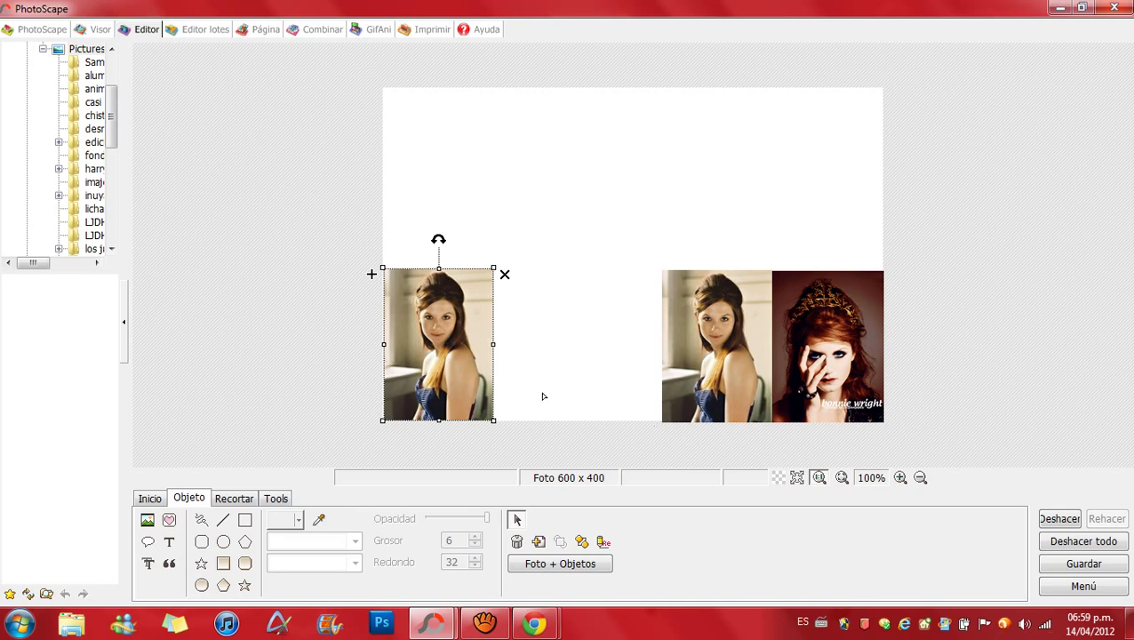
# Insert the photo ginny__flower_pose_by_kittycreed007-d3cxgq7 onto the canvas at opacity 255
pyautogui.click(152, 521)
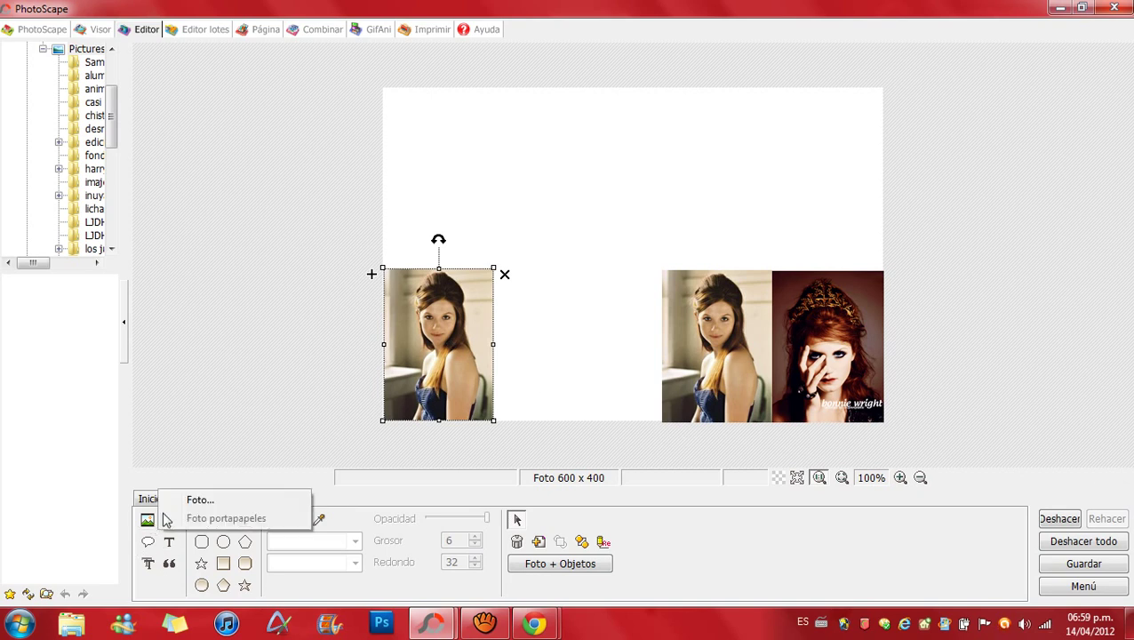
pyautogui.click(203, 502)
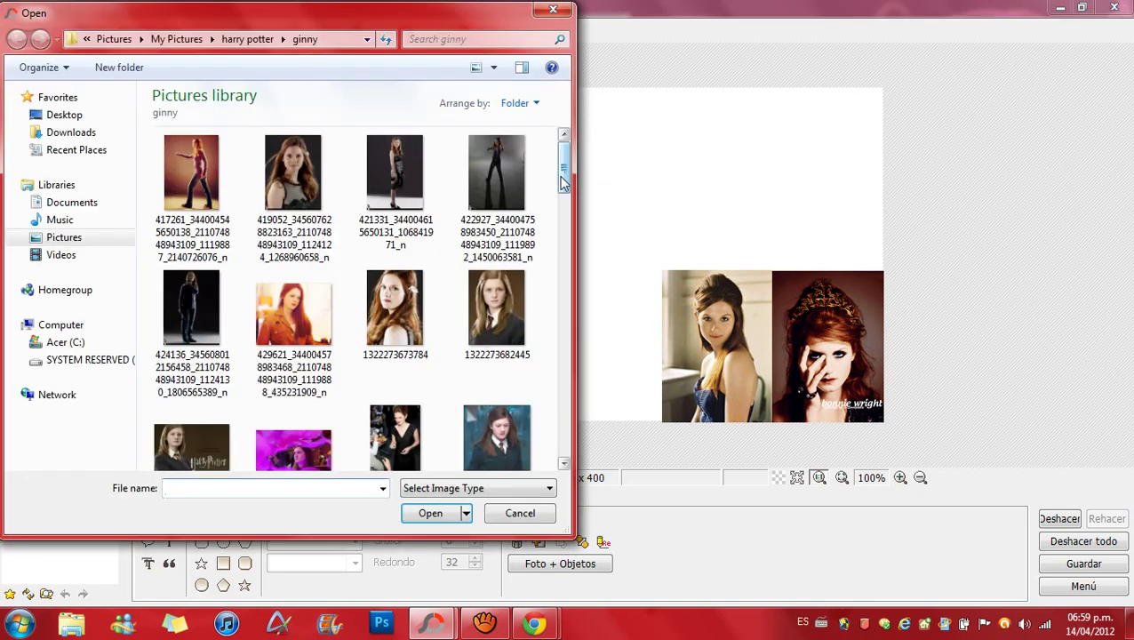
pyautogui.moveTo(563, 182); pyautogui.dragTo(563, 315)
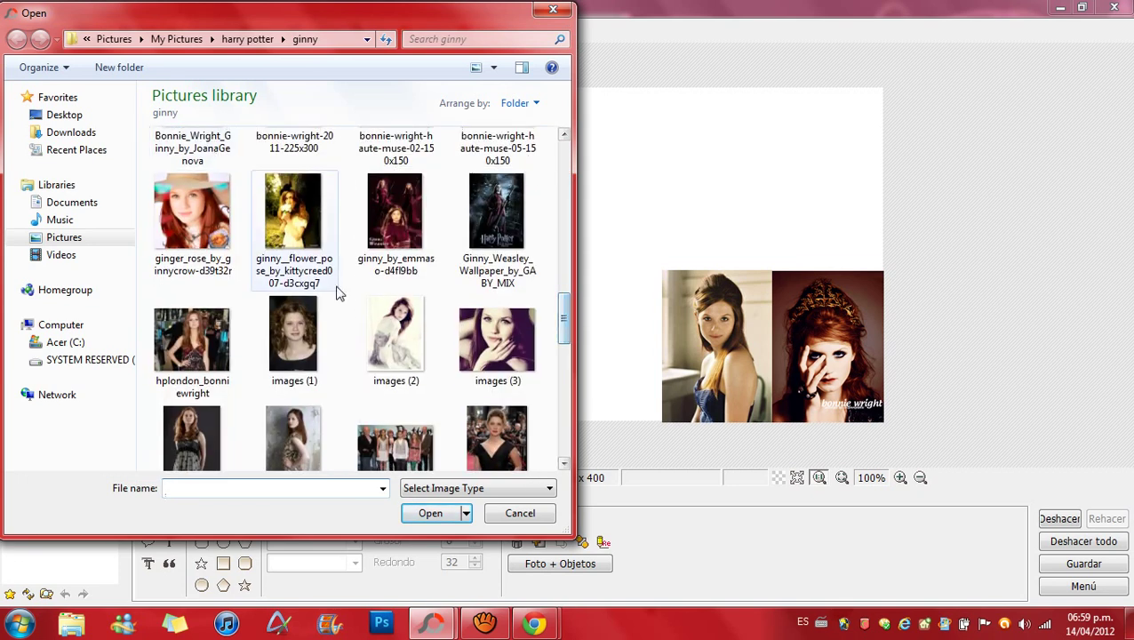
pyautogui.click(292, 249)
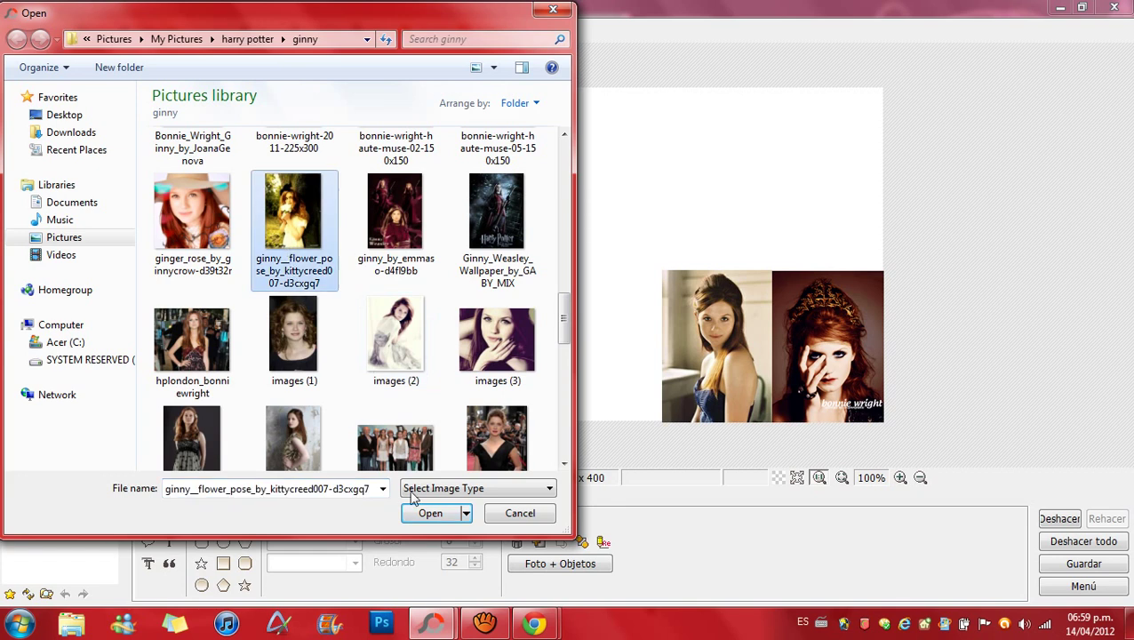
pyautogui.click(426, 515)
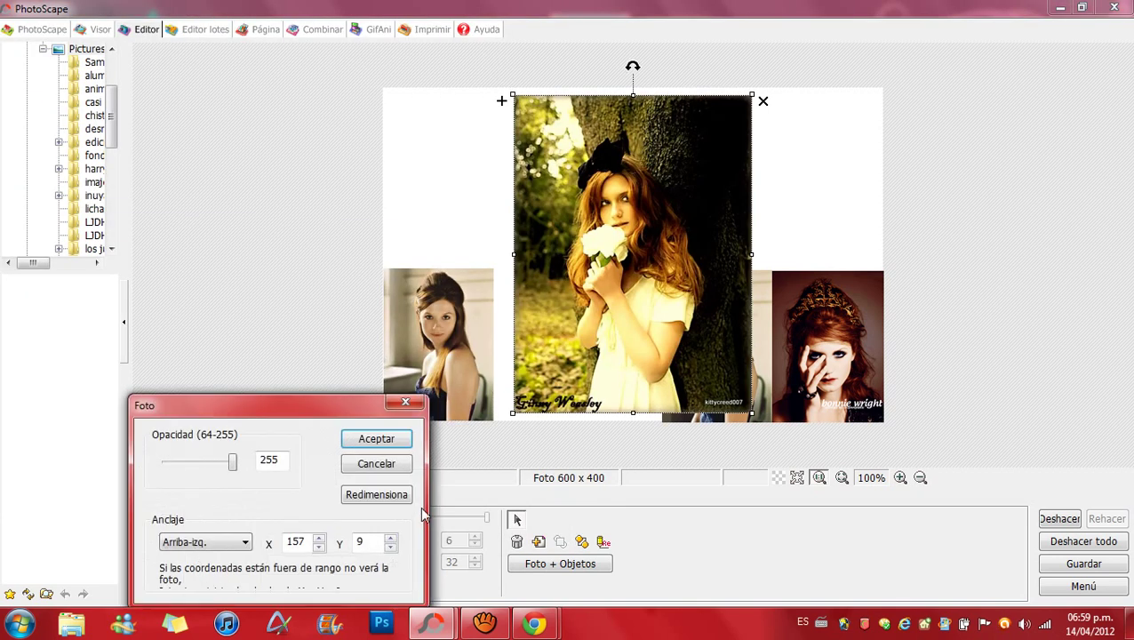
pyautogui.click(377, 441)
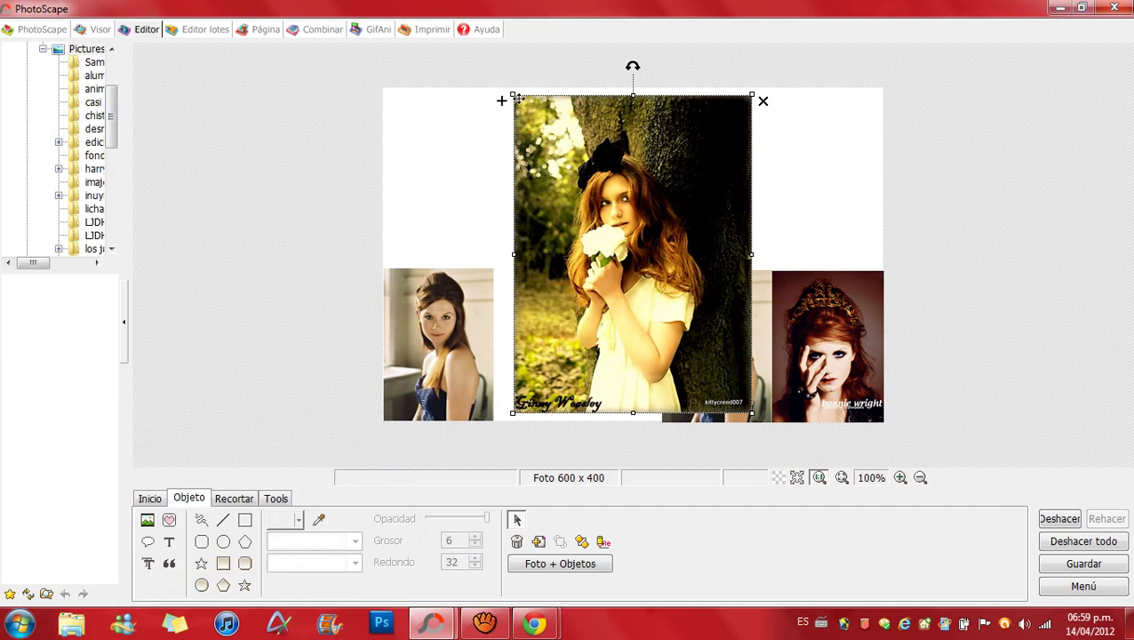
# Shrink the flower photo into the bottom row beside the blue-dress photo, and move the duplicated blue-dress photo against its left edge
pyautogui.moveTo(513, 95); pyautogui.dragTo(613, 232)
pyautogui.moveTo(665, 282); pyautogui.dragTo(575, 295)
pyautogui.moveTo(530, 241); pyautogui.dragTo(552, 270)
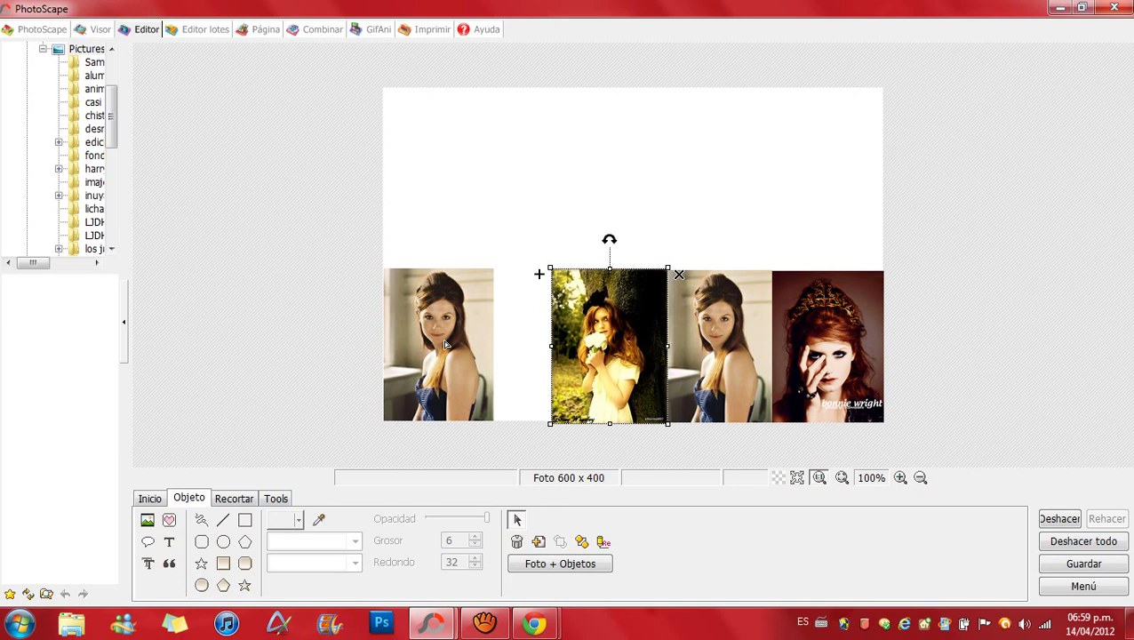
pyautogui.moveTo(447, 345); pyautogui.dragTo(508, 343)
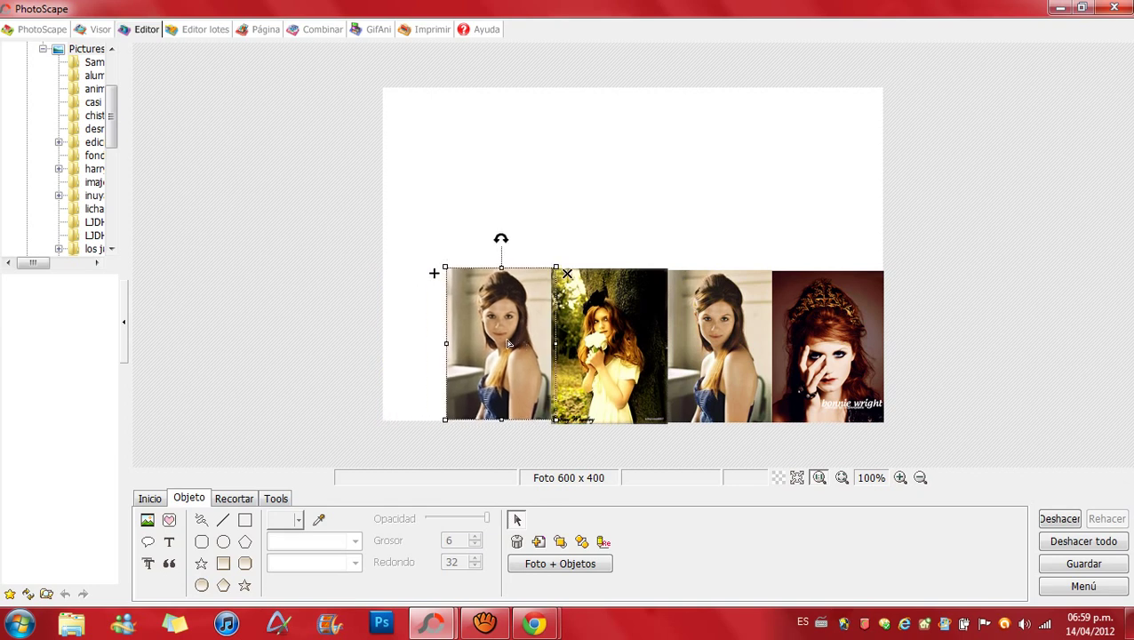
# Insert the photo images (2) from the ginny folder onto the canvas at opacity 255
pyautogui.click(147, 520)
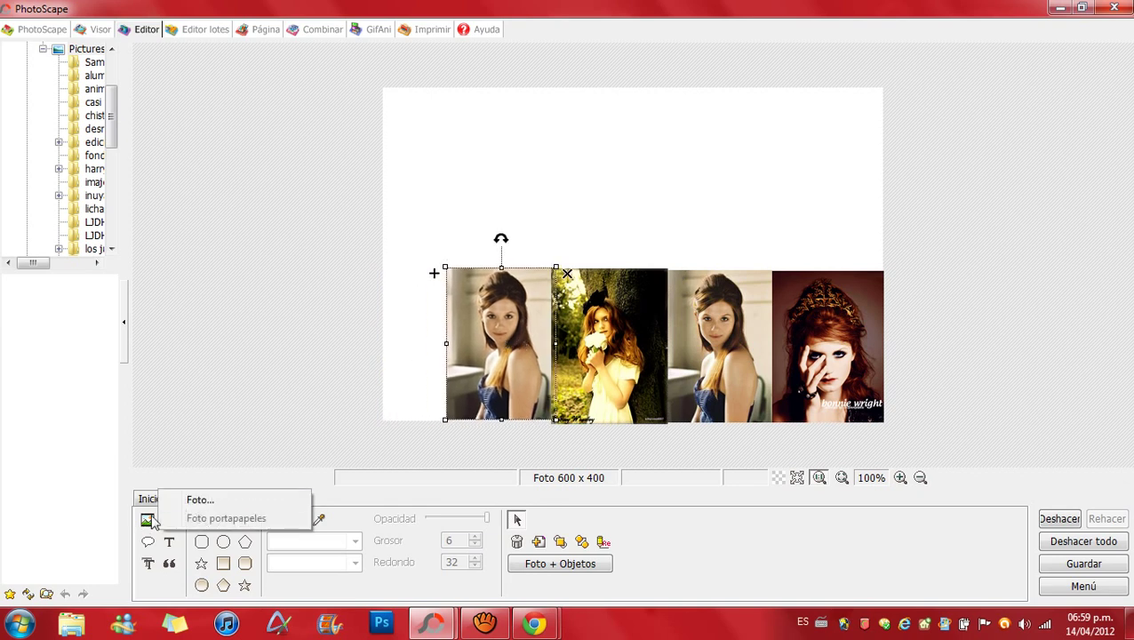
pyautogui.click(202, 502)
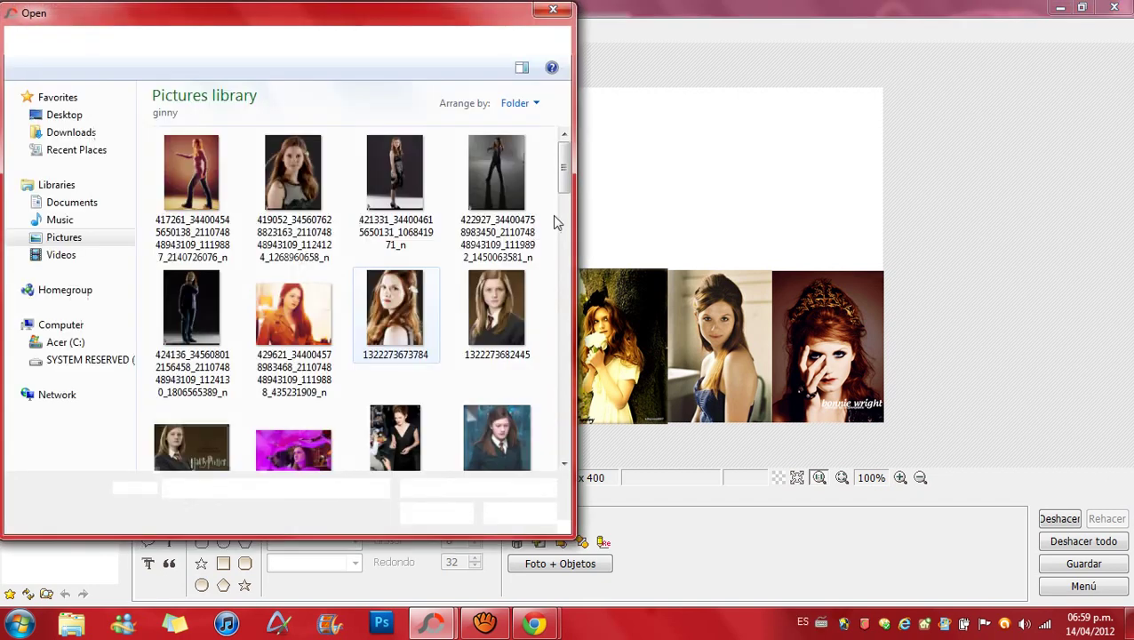
pyautogui.moveTo(563, 167); pyautogui.dragTo(565, 296)
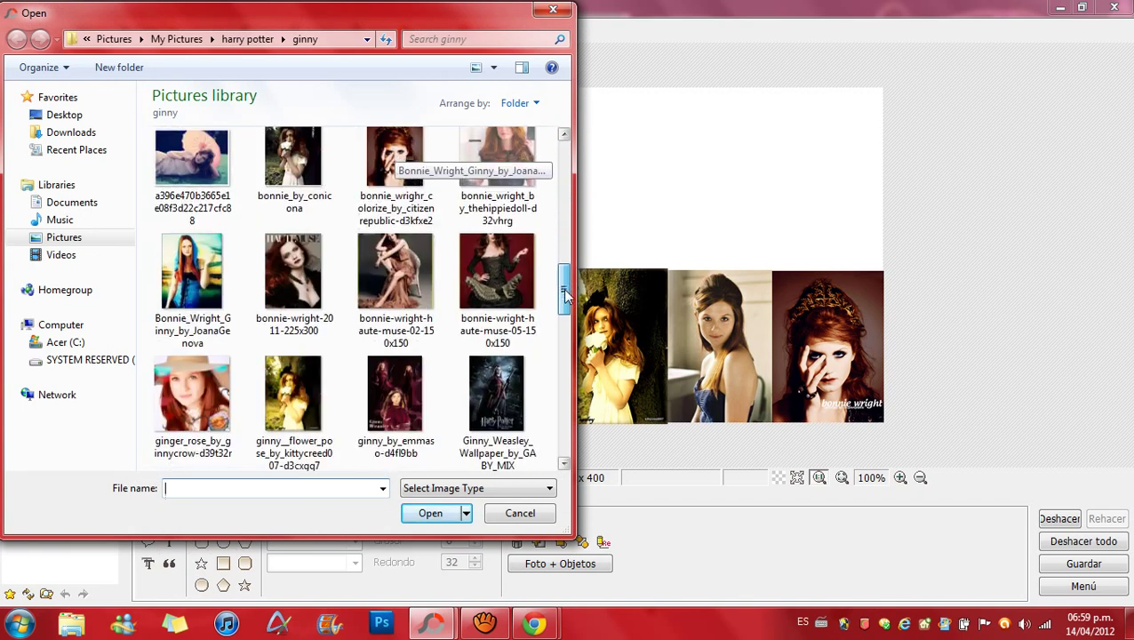
pyautogui.scroll(-3, 349, 279)
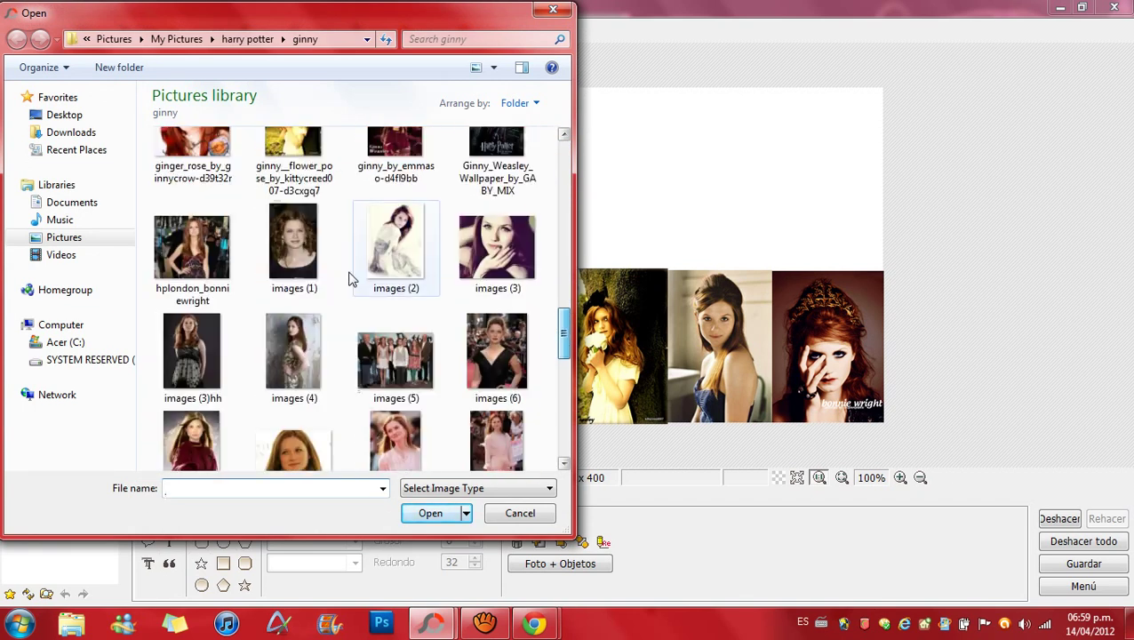
pyautogui.click(396, 247)
pyautogui.click(431, 514)
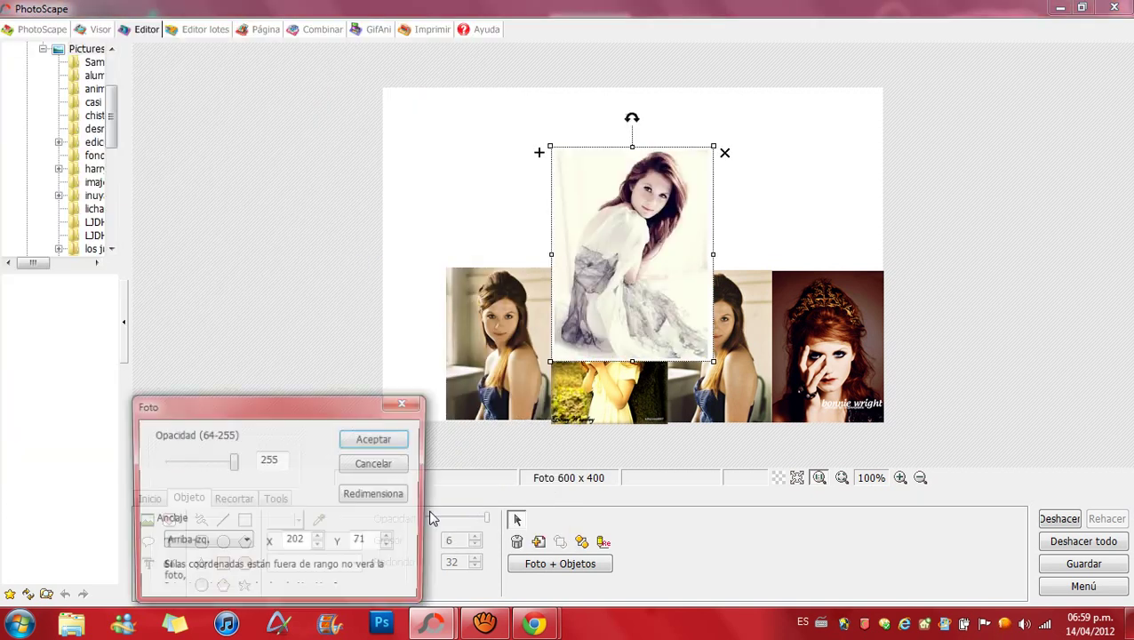
pyautogui.press('Return')
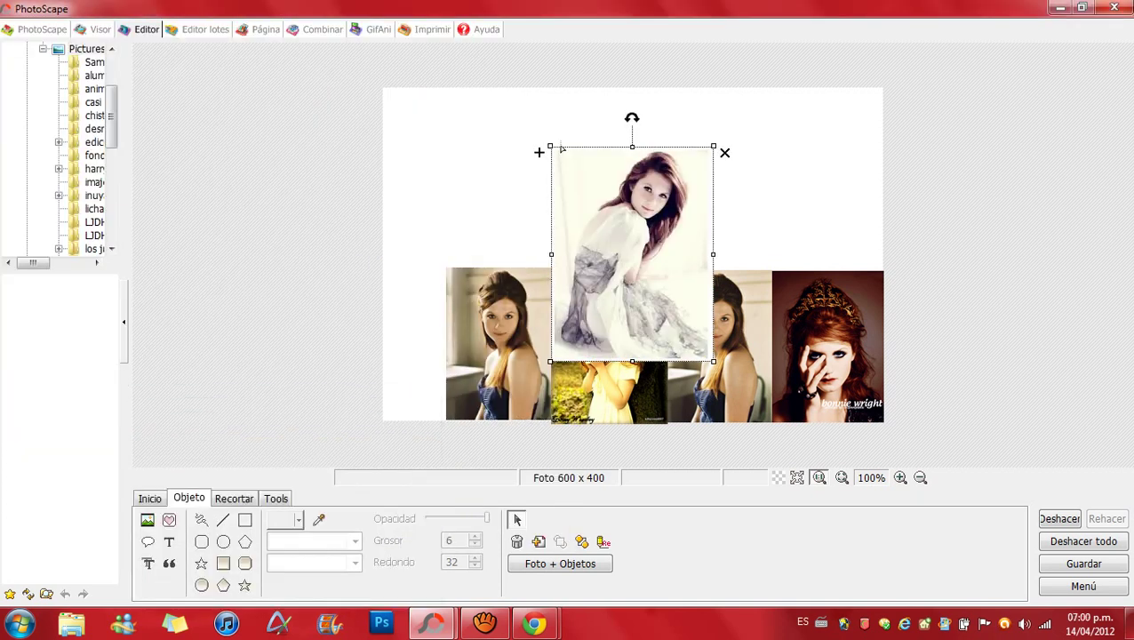
# Shrink the white-dress photo into the left end of the bottom row and shift the neighbouring photos right to even out the row
pyautogui.moveTo(551, 146); pyautogui.dragTo(593, 203)
pyautogui.moveTo(529, 312); pyautogui.dragTo(431, 349)
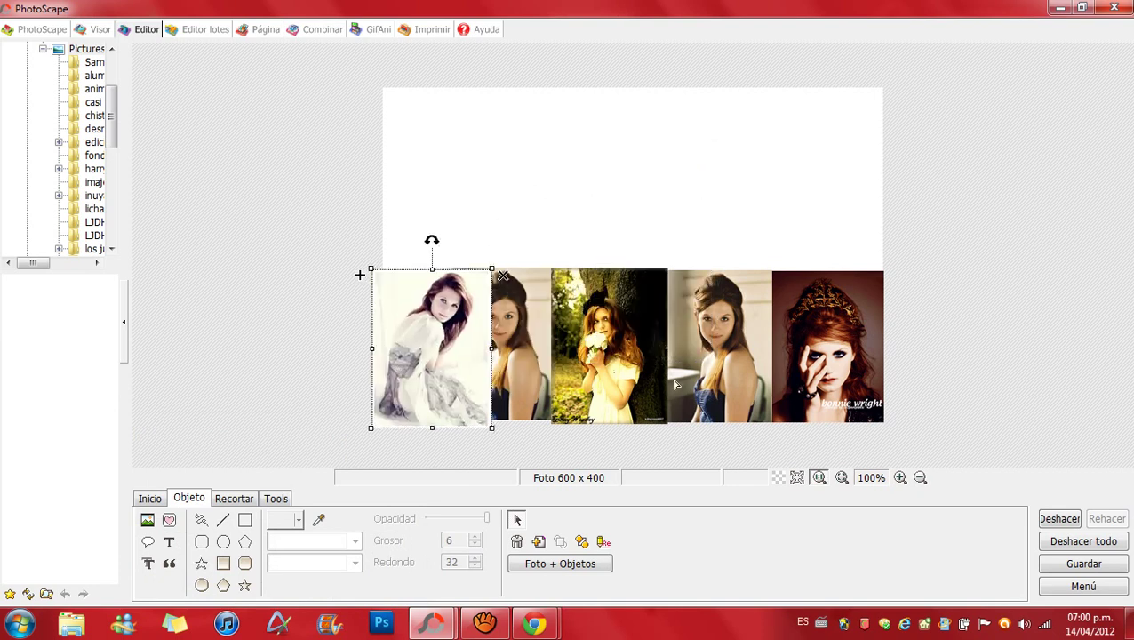
pyautogui.click(612, 393)
pyautogui.moveTo(613, 393); pyautogui.dragTo(628, 388)
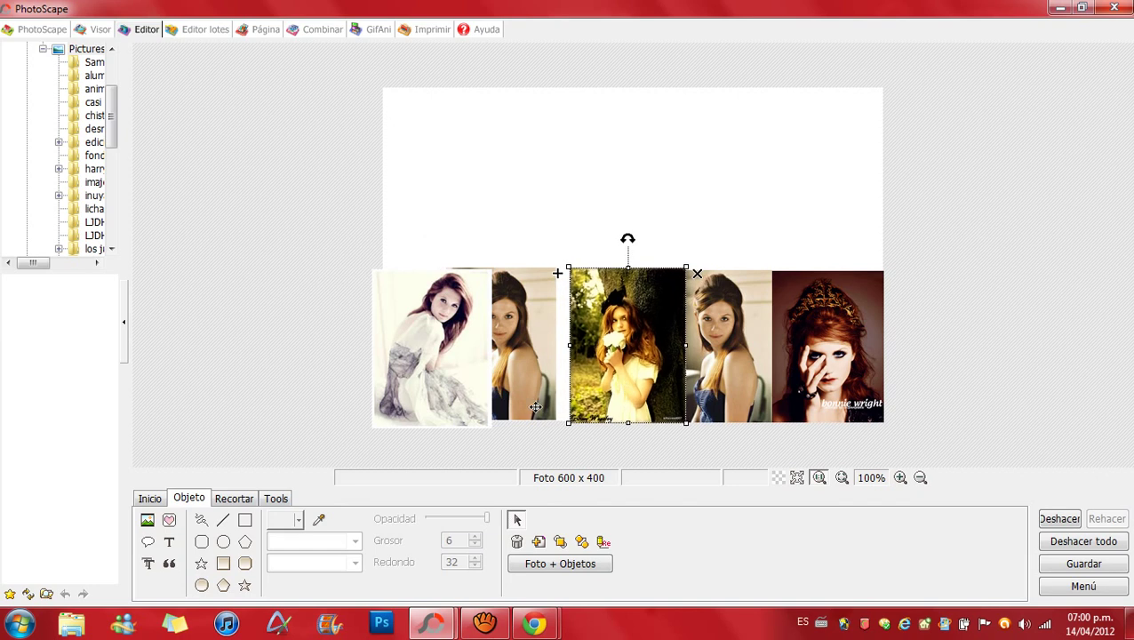
pyautogui.moveTo(531, 392)
pyautogui.mouseDown()
pyautogui.moveTo(570, 385)
pyautogui.moveTo(553, 392)
pyautogui.mouseUp()
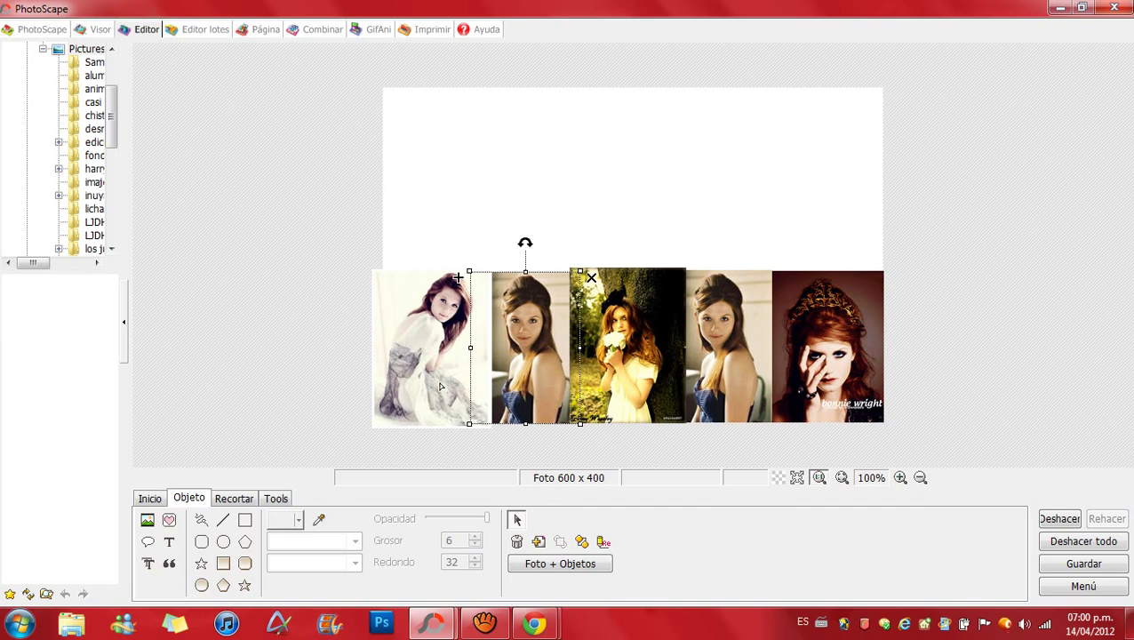
pyautogui.moveTo(439, 382); pyautogui.dragTo(446, 386)
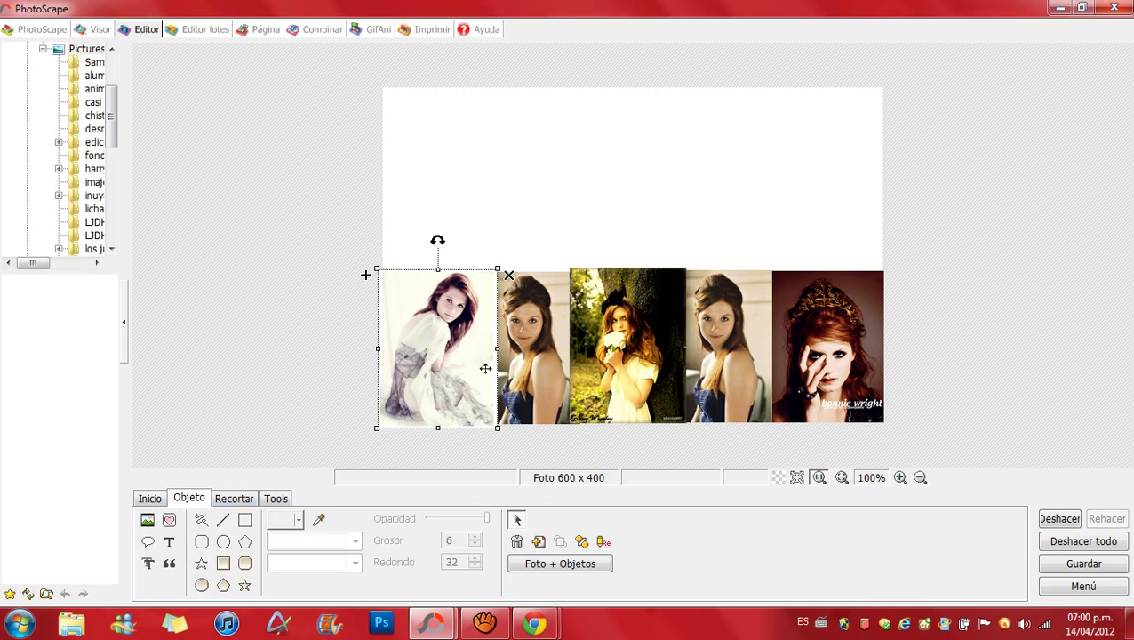
# Duplicate the white-dress photo and enlarge the copy to fill the height above the bottom row at the canvas's upper-right corner
pyautogui.click(366, 276)
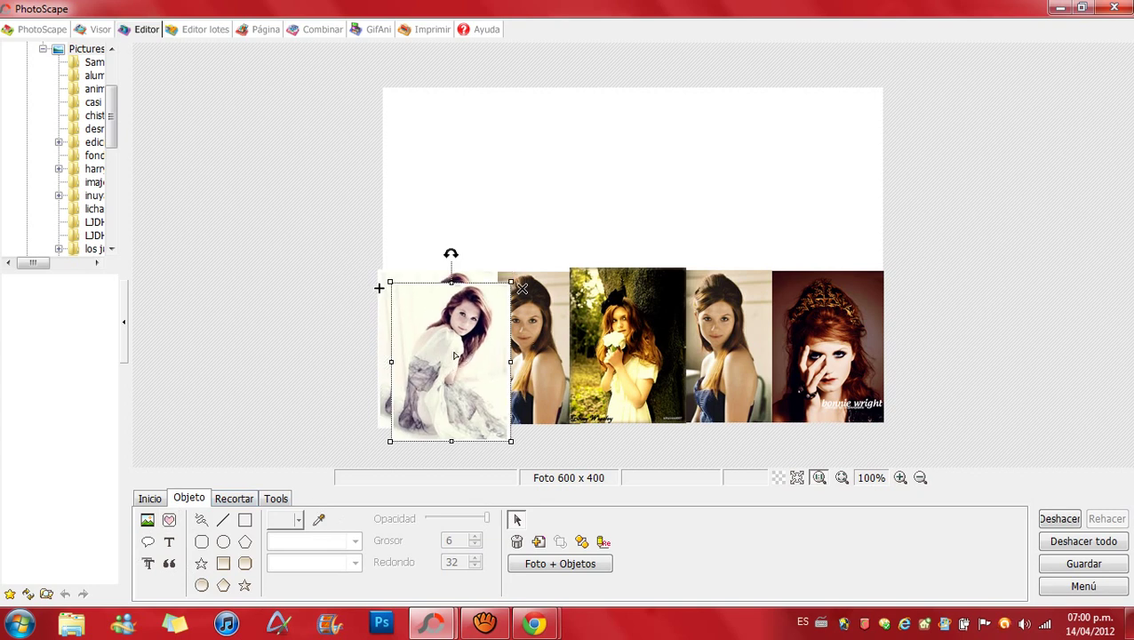
pyautogui.moveTo(453, 352); pyautogui.dragTo(835, 179)
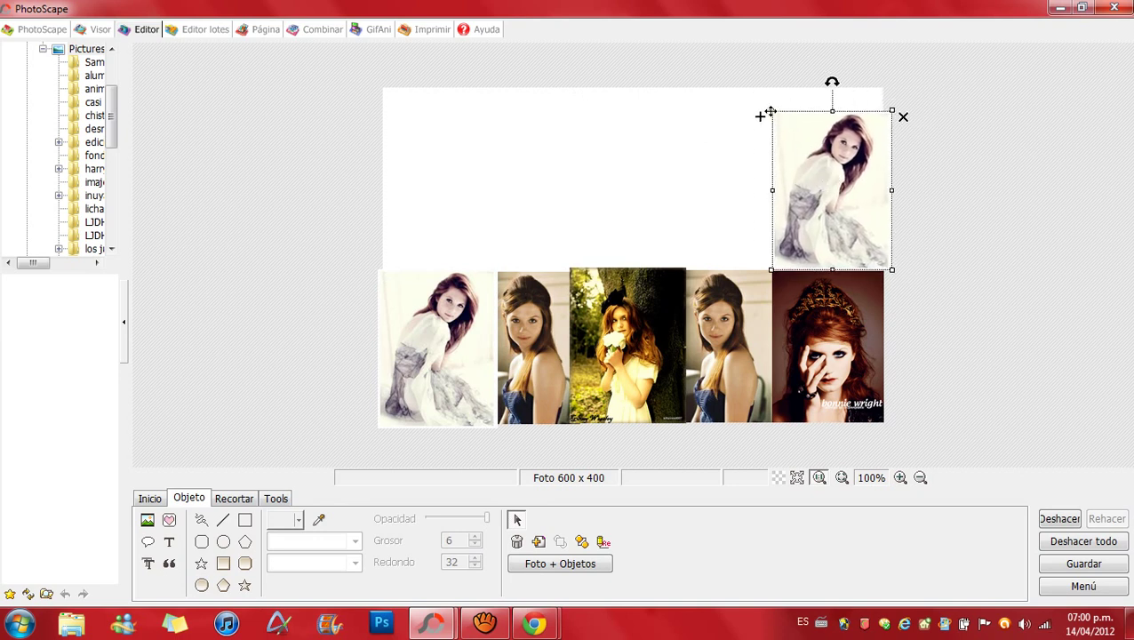
pyautogui.moveTo(769, 109); pyautogui.dragTo(754, 97)
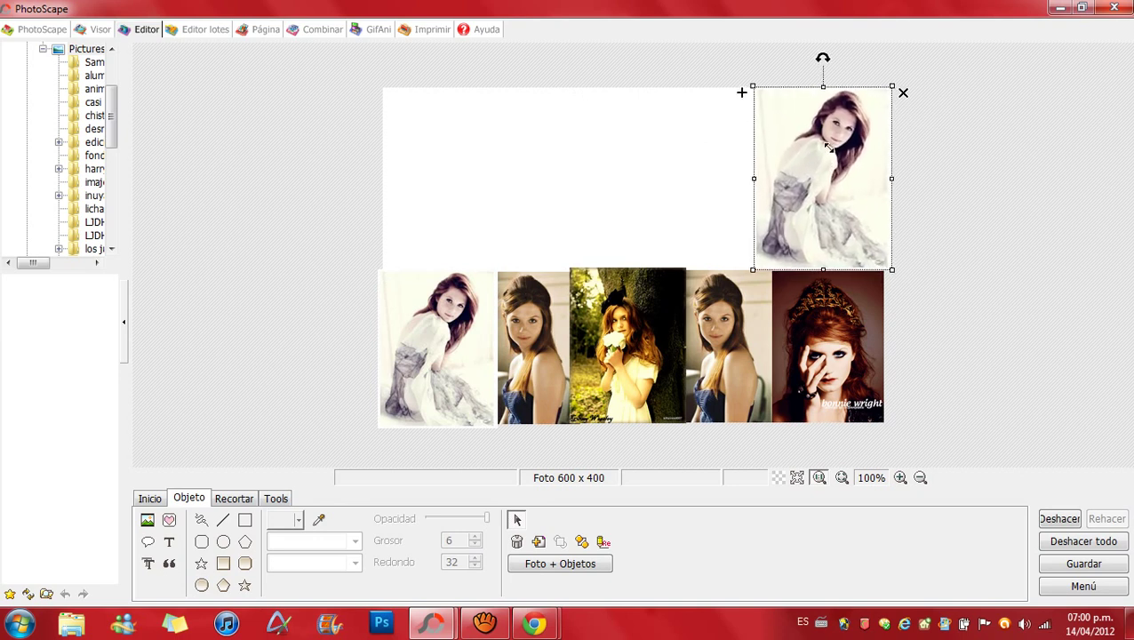
pyautogui.moveTo(828, 148); pyautogui.dragTo(832, 146)
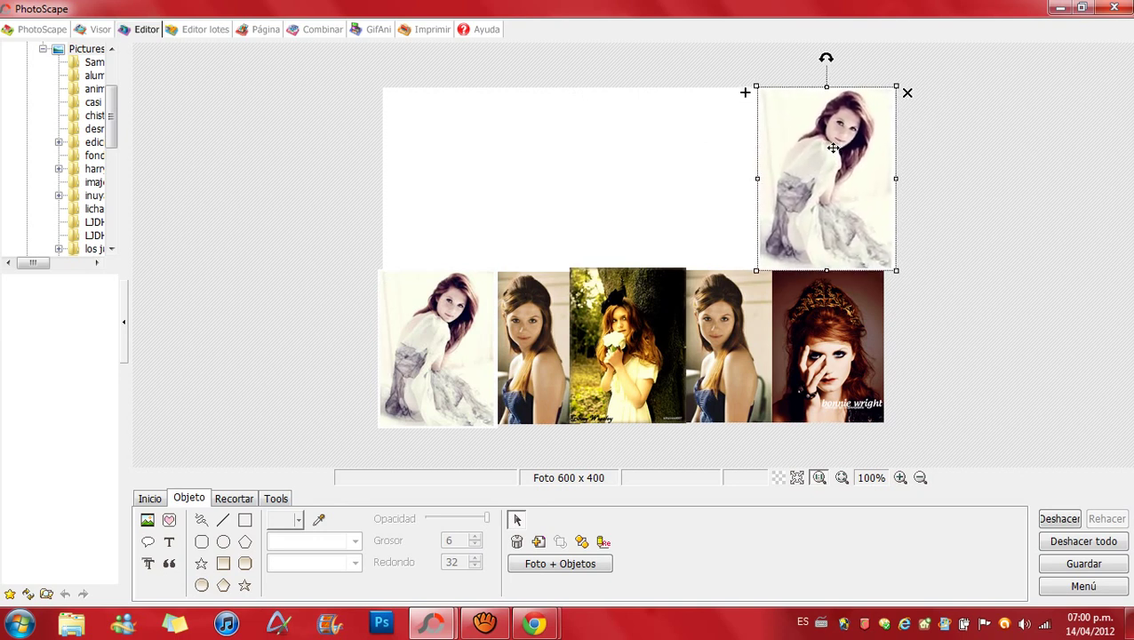
# Duplicate the crown photo and enlarge the copy to fill the top row directly left of the white-dress photo
pyautogui.click(835, 303)
pyautogui.hotkey('ctrl', 'c')
pyautogui.hotkey('ctrl', 'v')
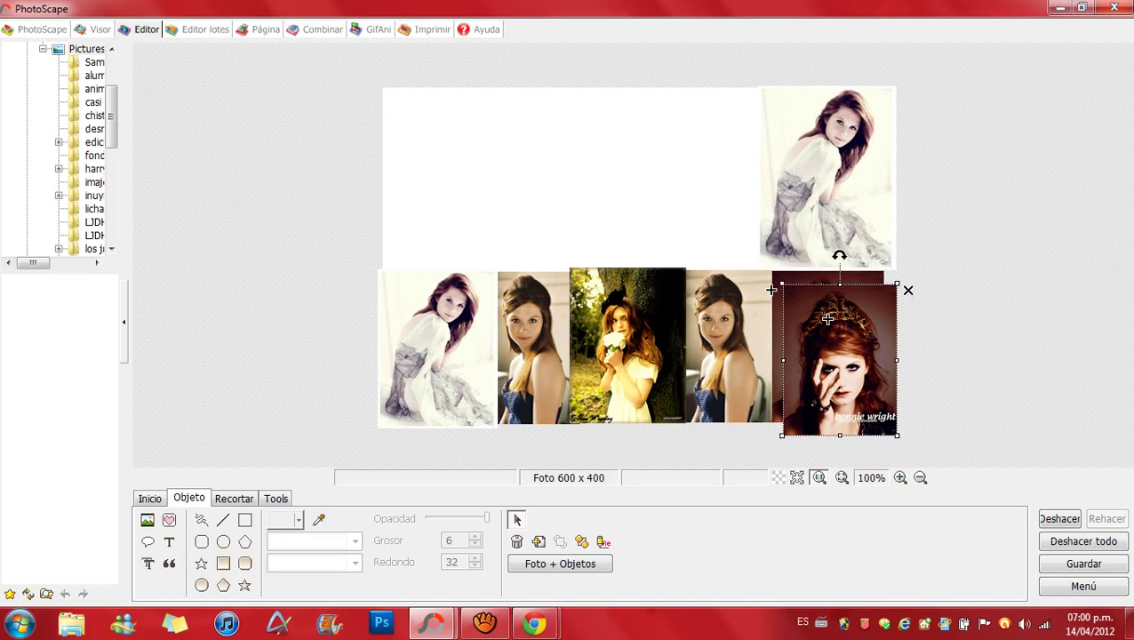
pyautogui.moveTo(837, 317); pyautogui.dragTo(707, 157)
pyautogui.moveTo(651, 119); pyautogui.dragTo(634, 95)
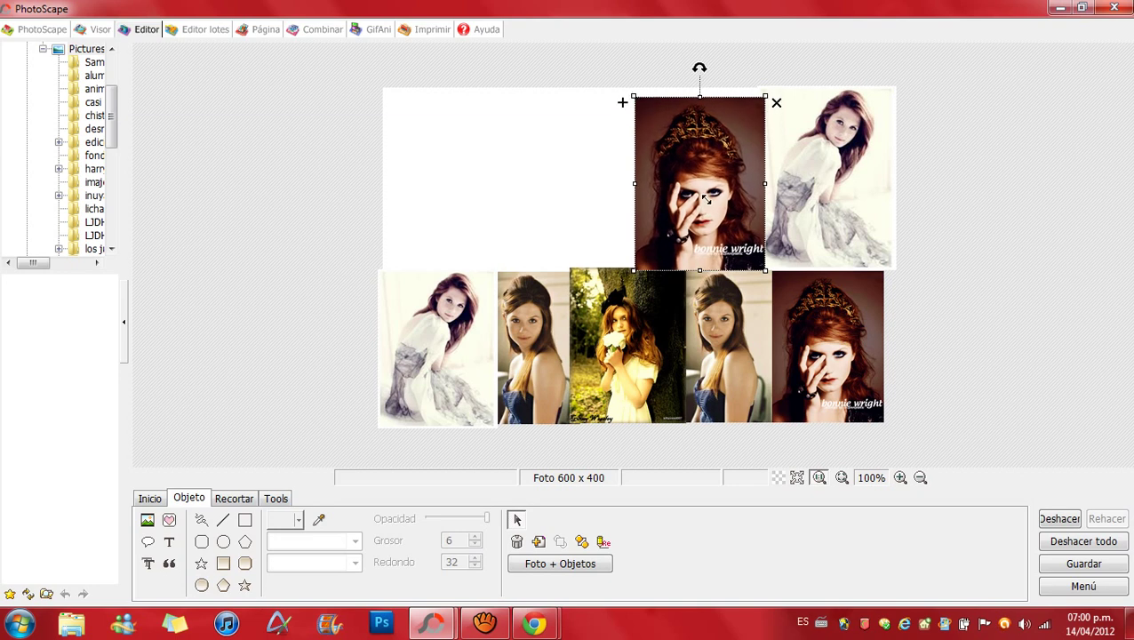
pyautogui.moveTo(707, 193); pyautogui.dragTo(715, 202)
pyautogui.moveTo(642, 99); pyautogui.dragTo(634, 85)
pyautogui.moveTo(702, 176); pyautogui.dragTo(705, 171)
# Duplicate the flower photo and enlarge the copy to fill the top row's height at the canvas's upper-left corner
pyautogui.click(610, 339)
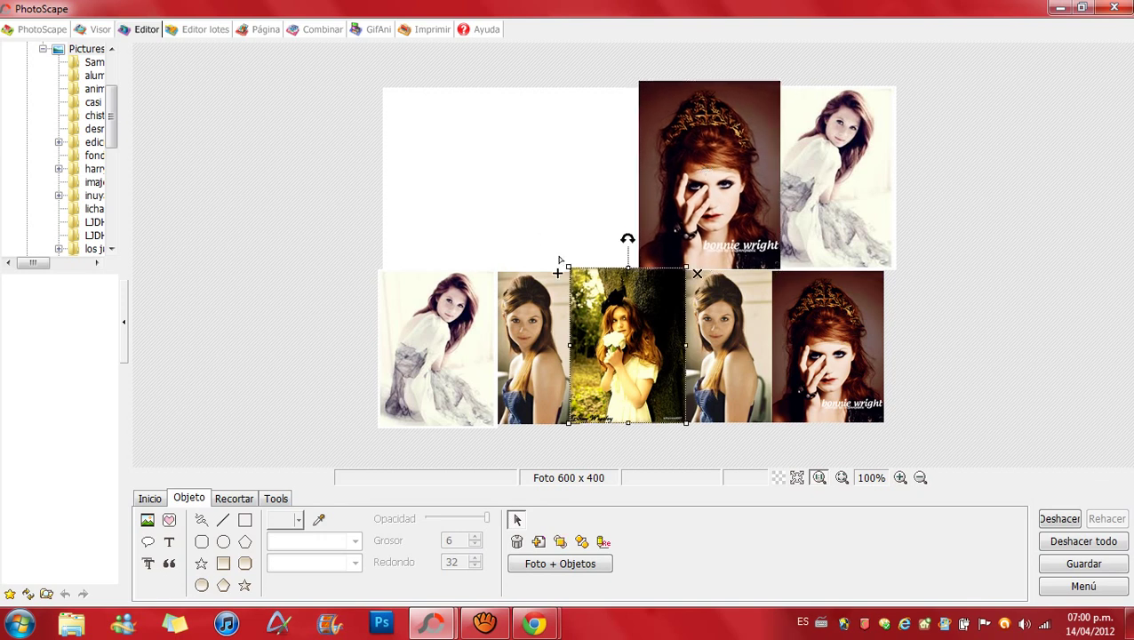
pyautogui.moveTo(558, 271); pyautogui.dragTo(434, 158)
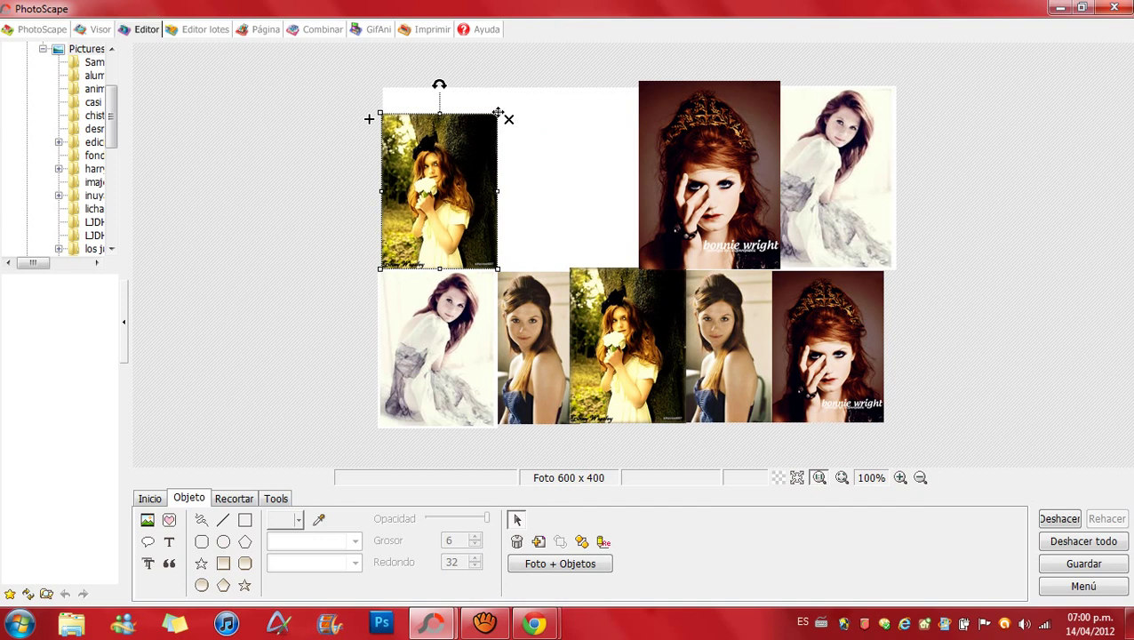
pyautogui.moveTo(503, 112); pyautogui.dragTo(525, 81)
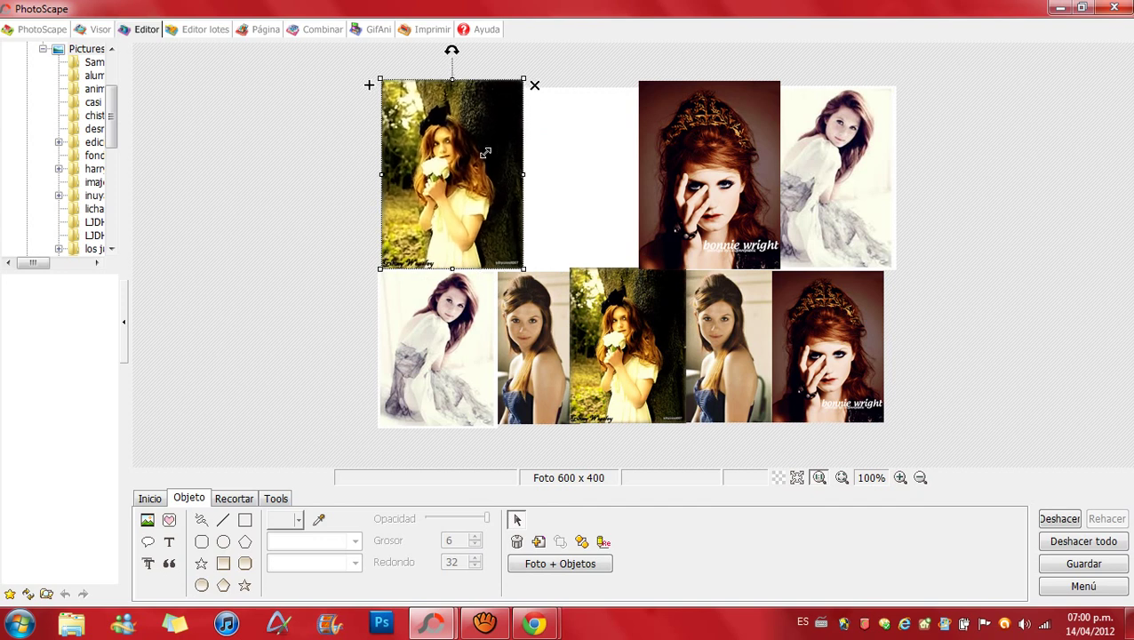
# Duplicate the blue-dress photo and enlarge the copy to fill the top-row gap between the flower and crown photos
pyautogui.click(533, 327)
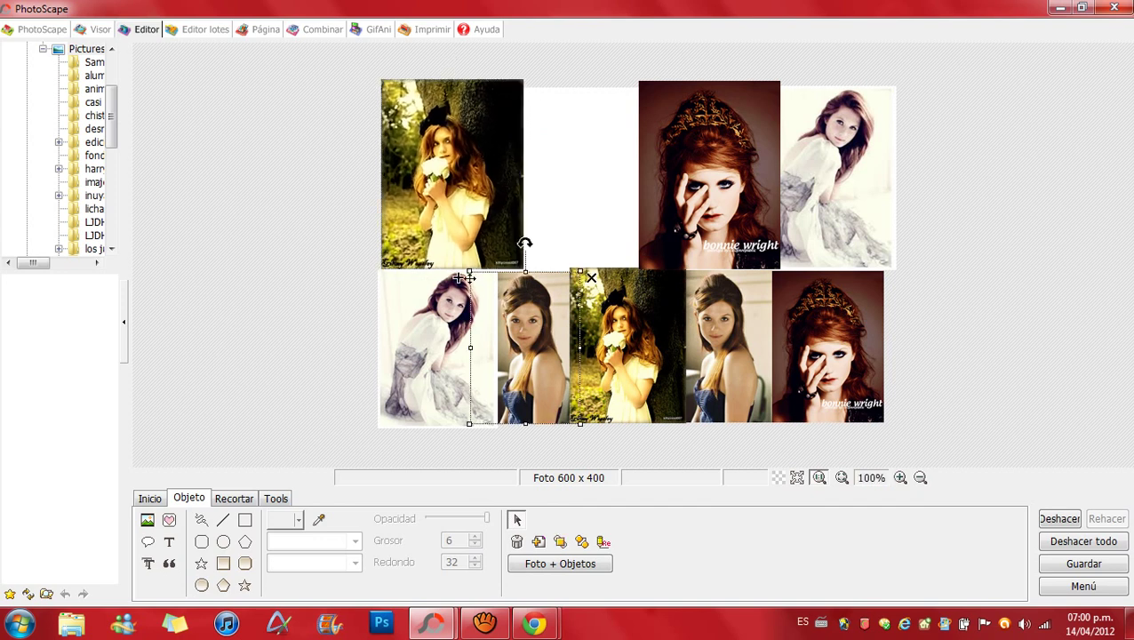
pyautogui.moveTo(516, 348); pyautogui.dragTo(562, 164)
pyautogui.moveTo(625, 86); pyautogui.dragTo(660, 41)
pyautogui.moveTo(611, 113)
pyautogui.mouseDown()
pyautogui.moveTo(610, 129)
pyautogui.moveTo(597, 127)
pyautogui.mouseUp()
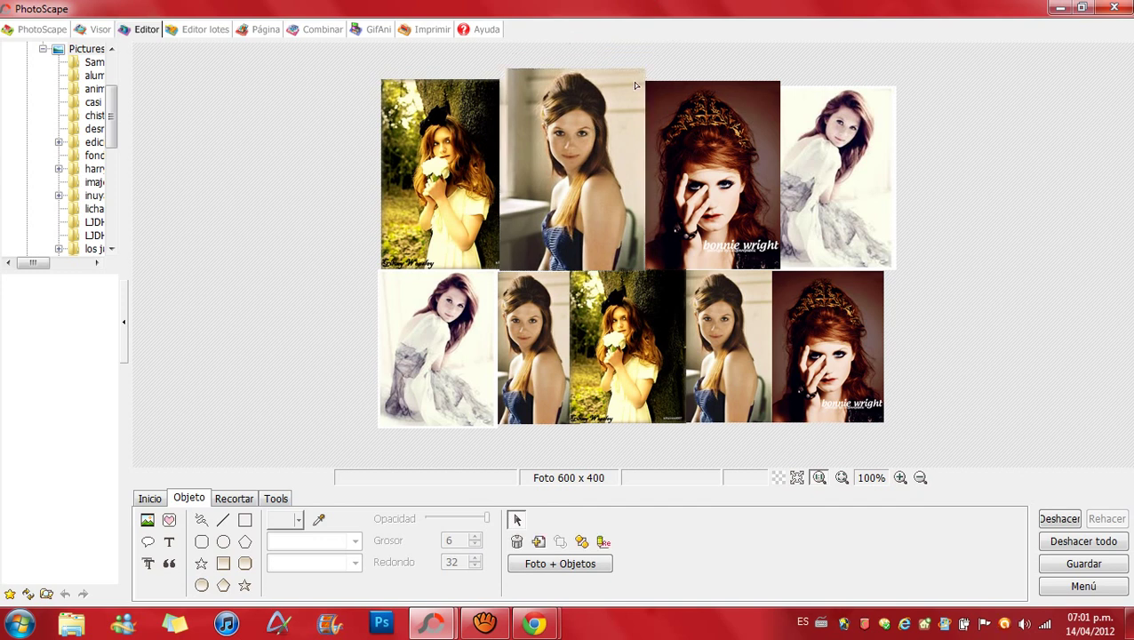
# Shrink the top-row blue-dress photo to fit its gap and flatten the objects using the Combina su foto con objetos option
pyautogui.moveTo(647, 70); pyautogui.dragTo(620, 110)
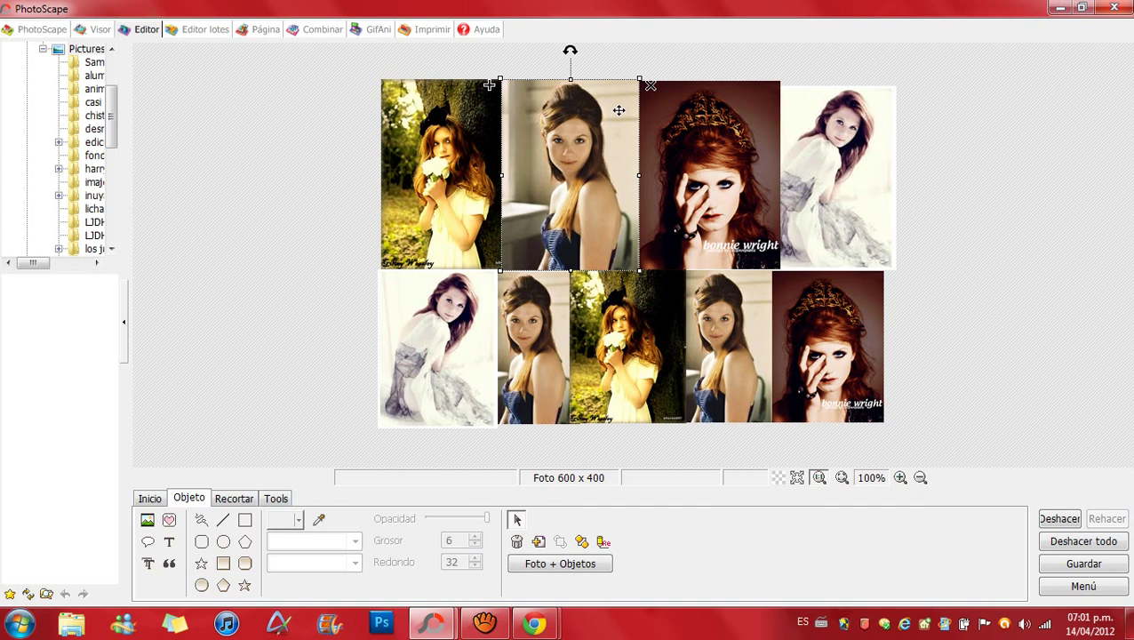
pyautogui.click(574, 567)
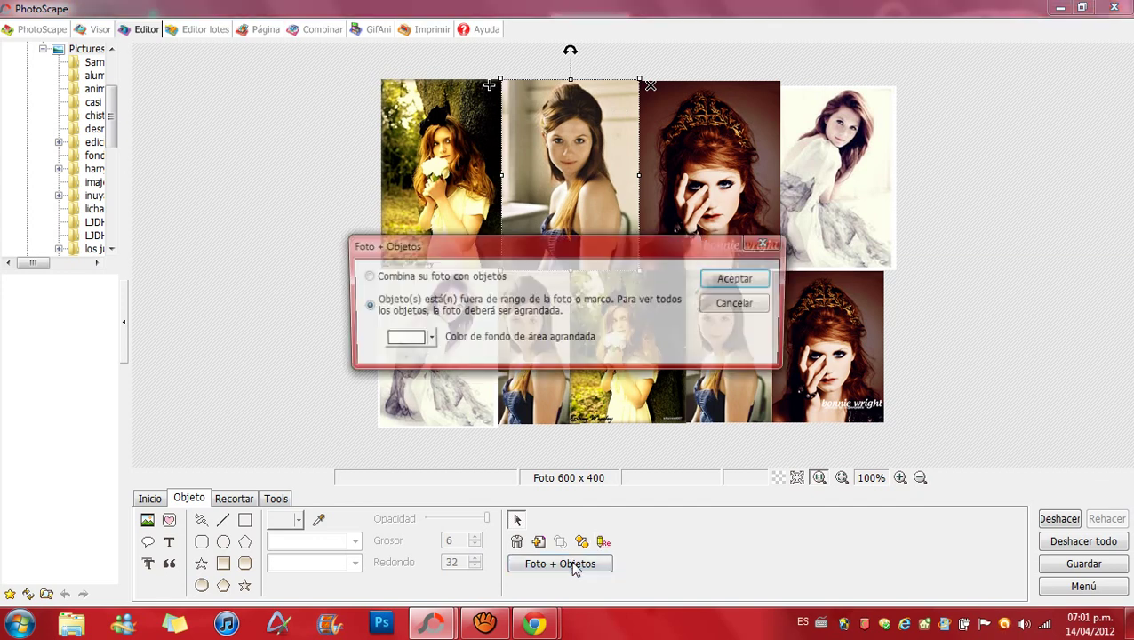
pyautogui.click(364, 304)
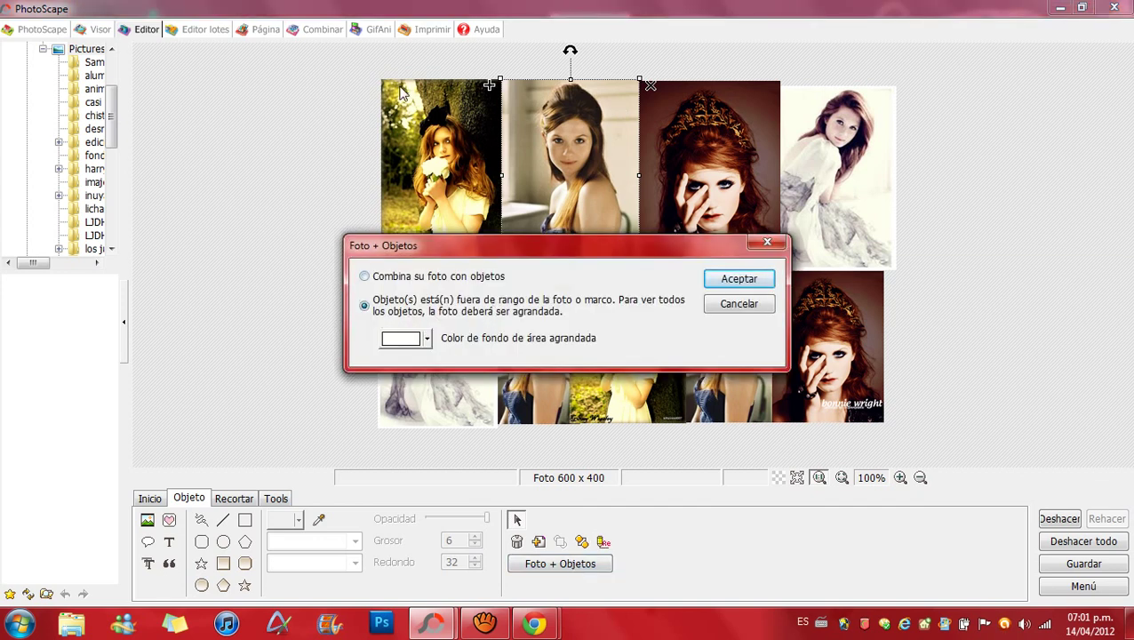
pyautogui.click(365, 277)
pyautogui.click(762, 281)
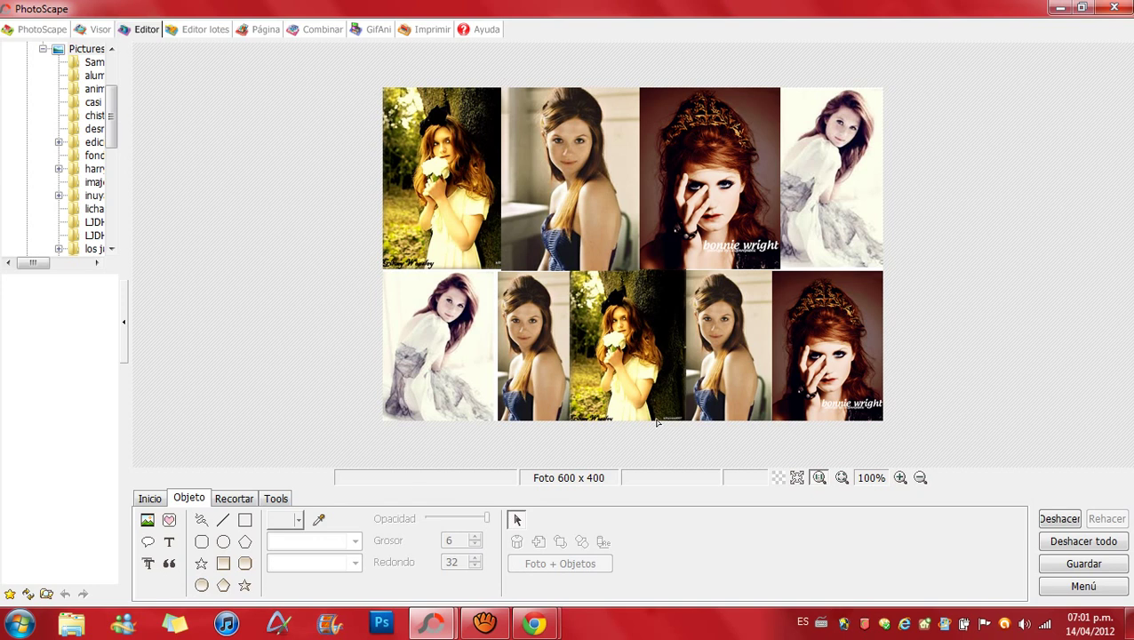
# Apply the Losetas cristal doble-cara filter to the collage with Ancho and Alto both set to 120
pyautogui.click(151, 499)
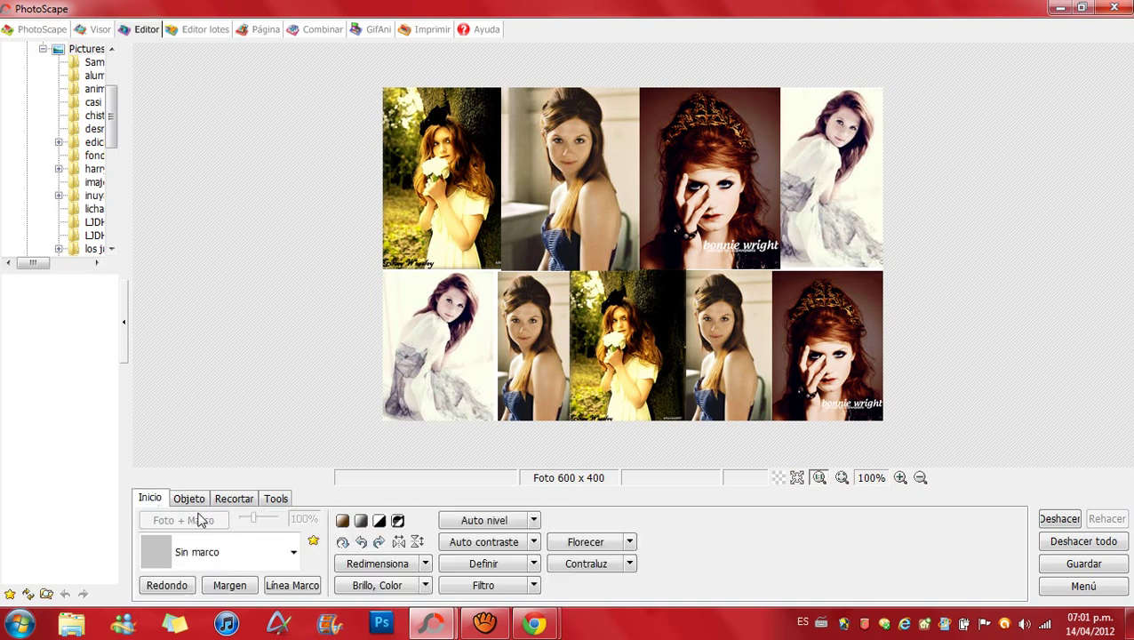
pyautogui.click(534, 586)
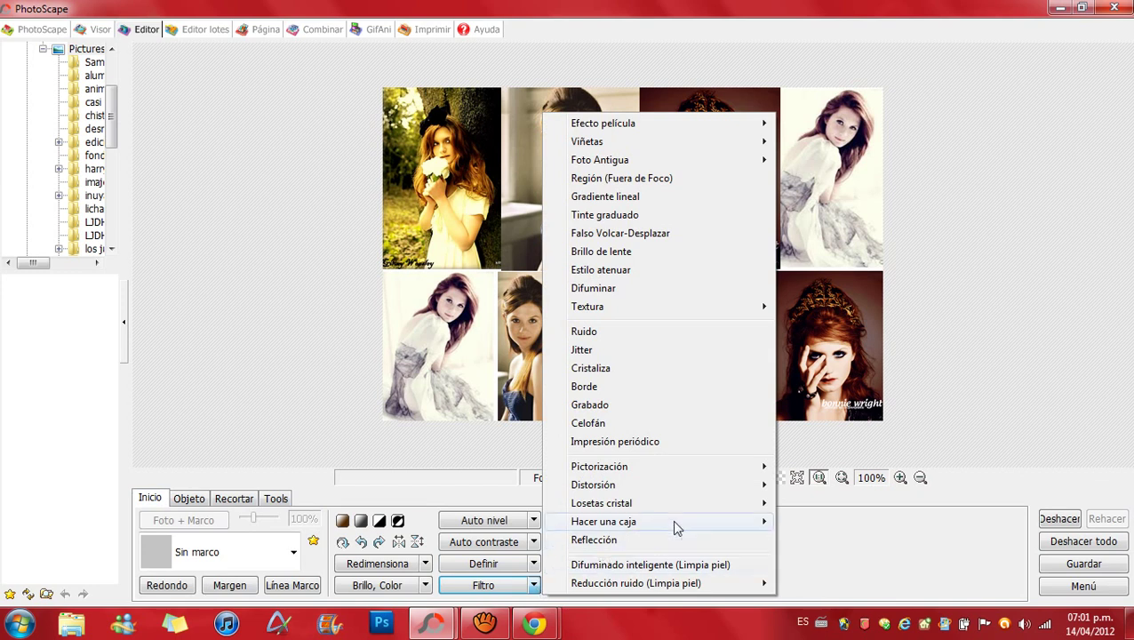
pyautogui.moveTo(678, 524)
pyautogui.moveTo(755, 507)
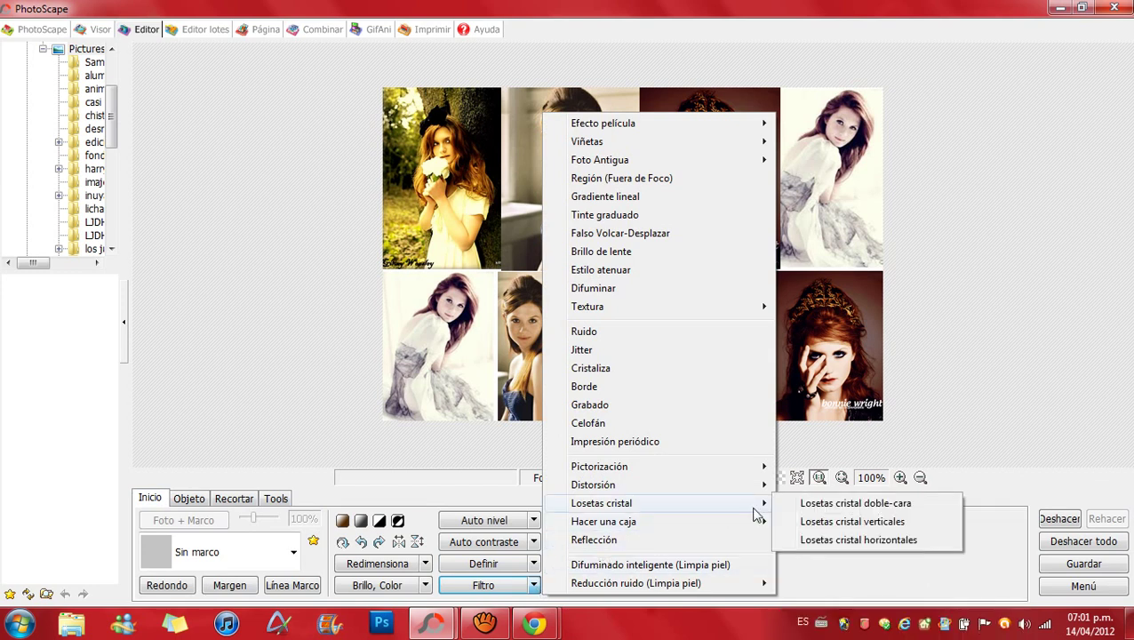
pyautogui.click(840, 505)
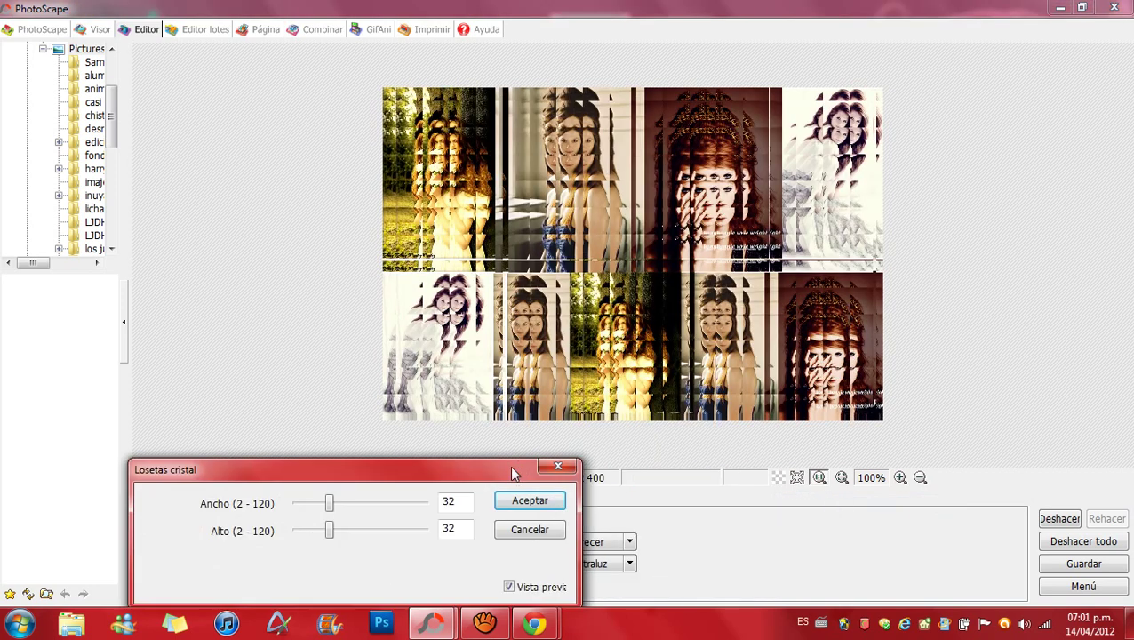
pyautogui.moveTo(510, 465); pyautogui.dragTo(520, 433)
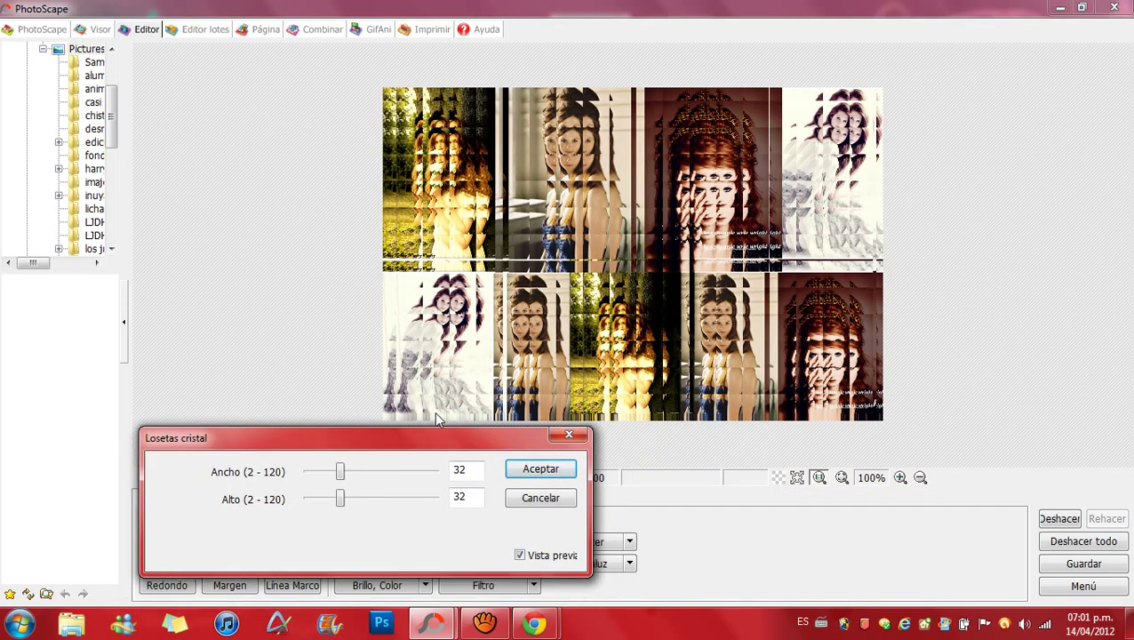
pyautogui.moveTo(341, 472); pyautogui.dragTo(385, 475)
pyautogui.moveTo(448, 481); pyautogui.dragTo(449, 483)
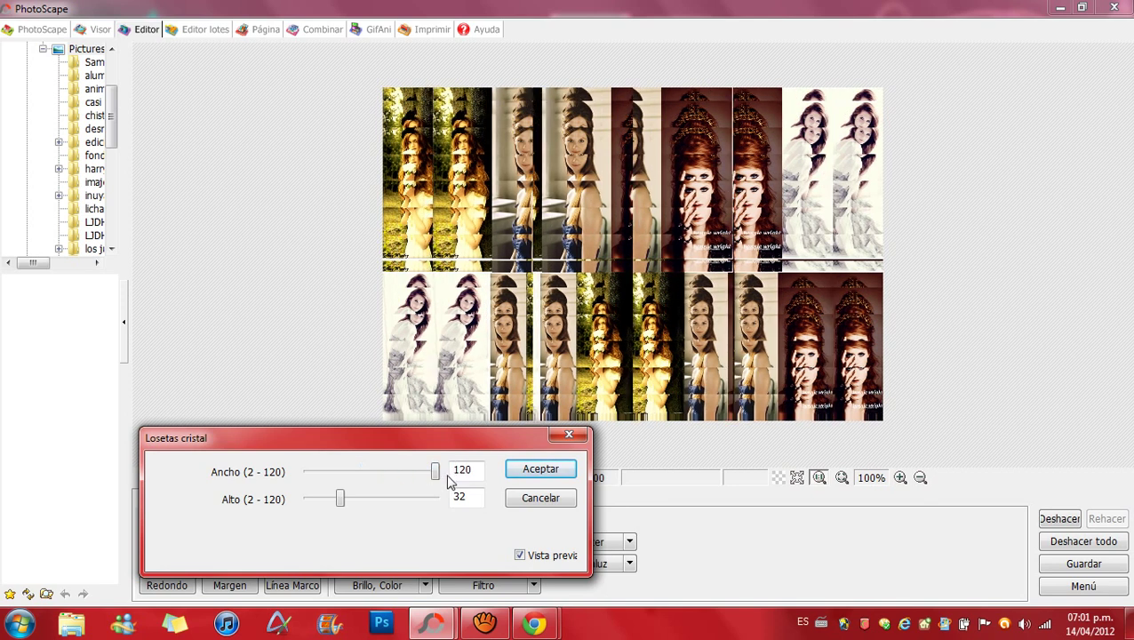
pyautogui.moveTo(340, 498); pyautogui.dragTo(455, 516)
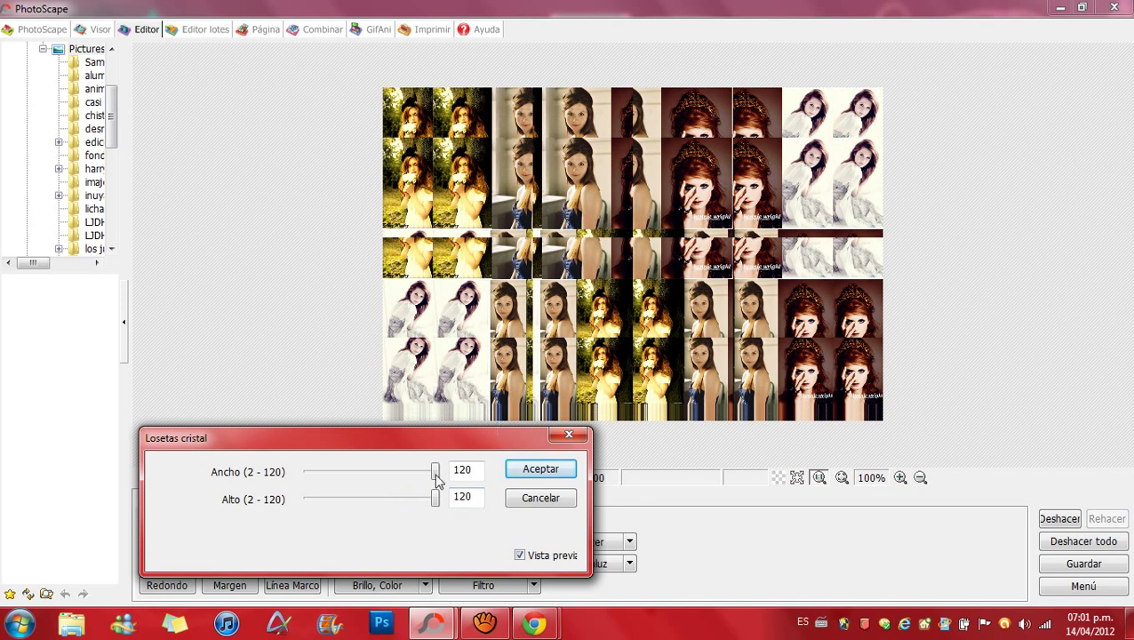
pyautogui.moveTo(433, 475); pyautogui.dragTo(427, 503)
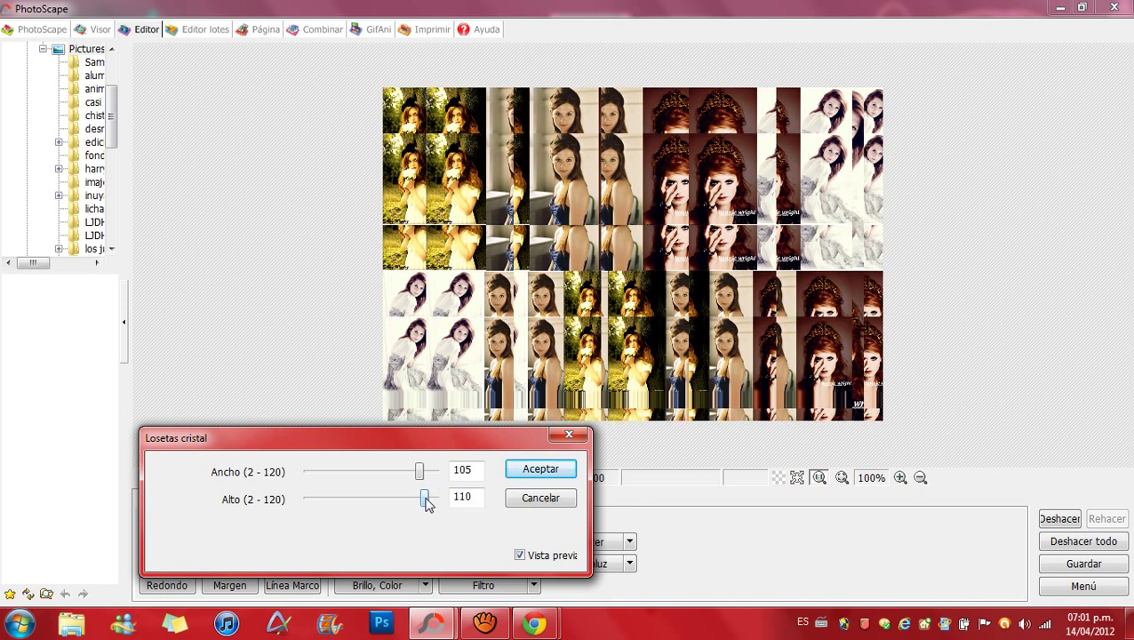
pyautogui.moveTo(427, 503); pyautogui.dragTo(444, 475)
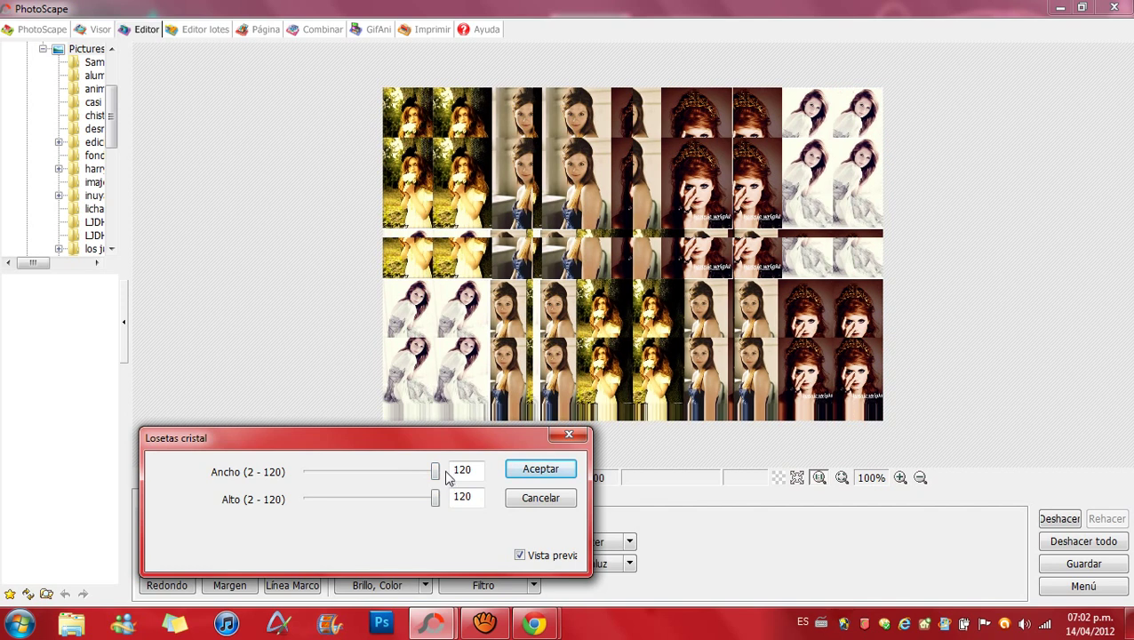
pyautogui.click(574, 469)
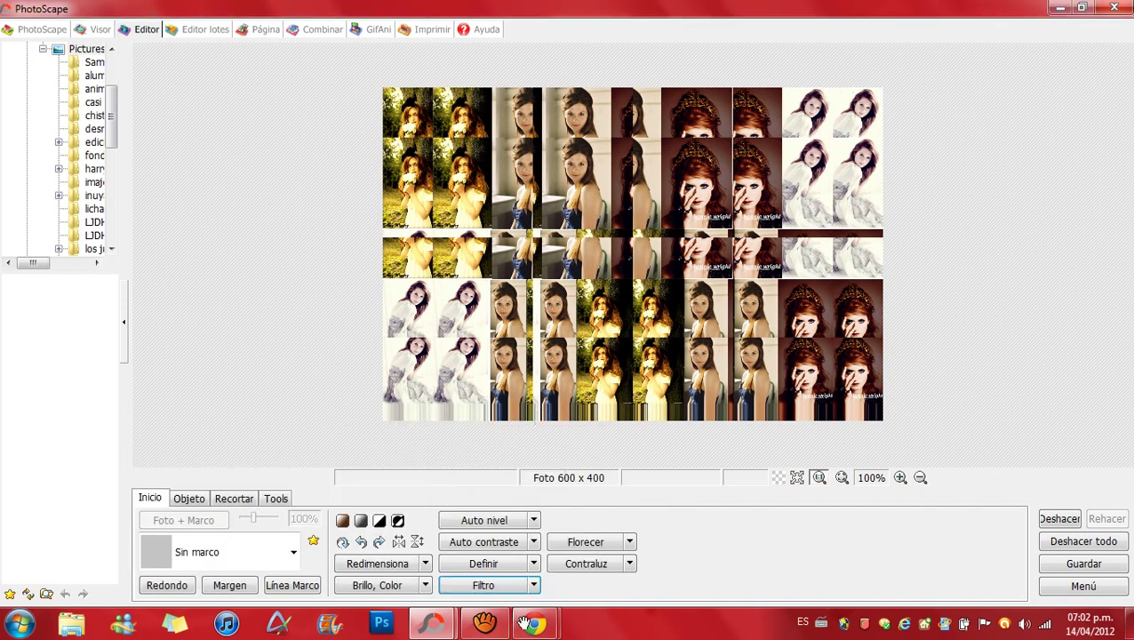
# Apply the Ilusión distortion filter to the tiled collage with Número set to 2
pyautogui.click(534, 586)
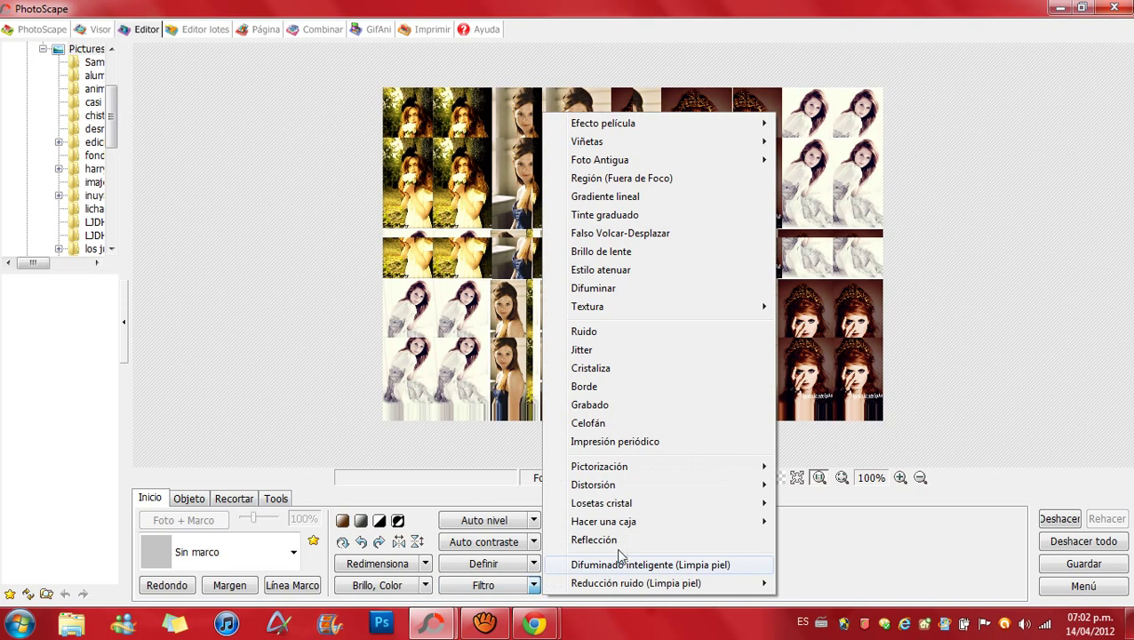
pyautogui.moveTo(749, 487)
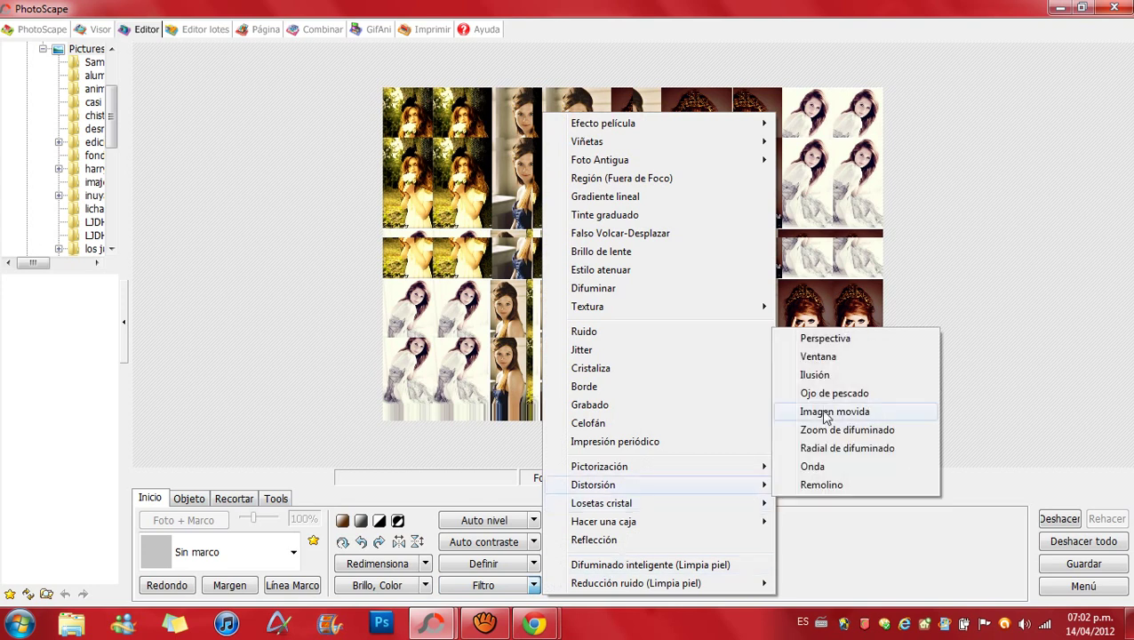
pyautogui.click(847, 376)
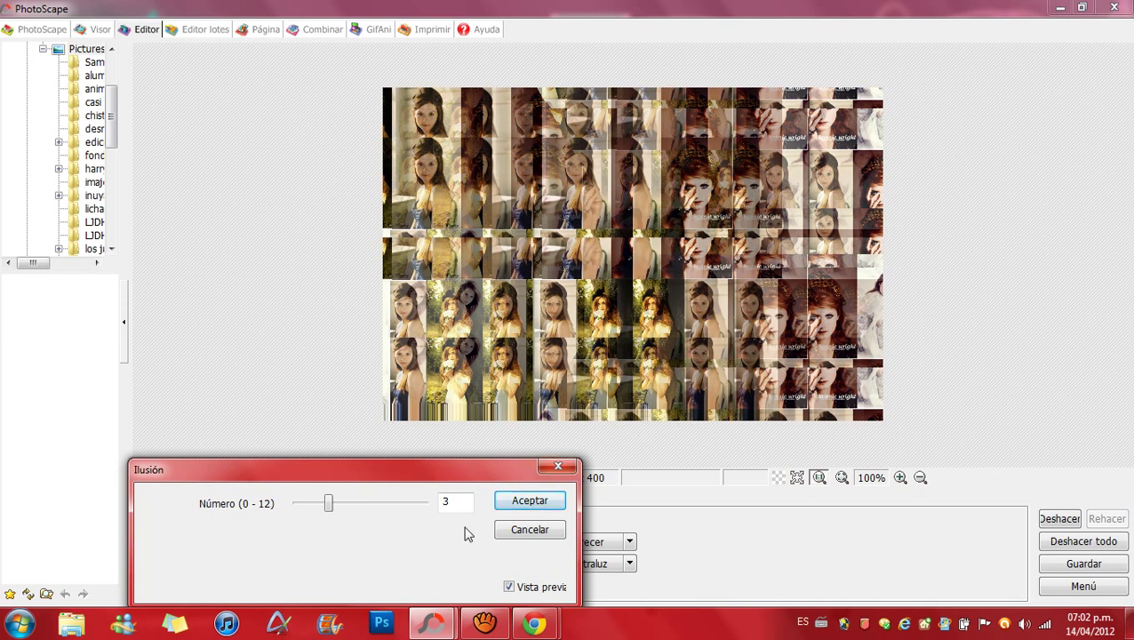
pyautogui.moveTo(328, 508); pyautogui.dragTo(430, 512)
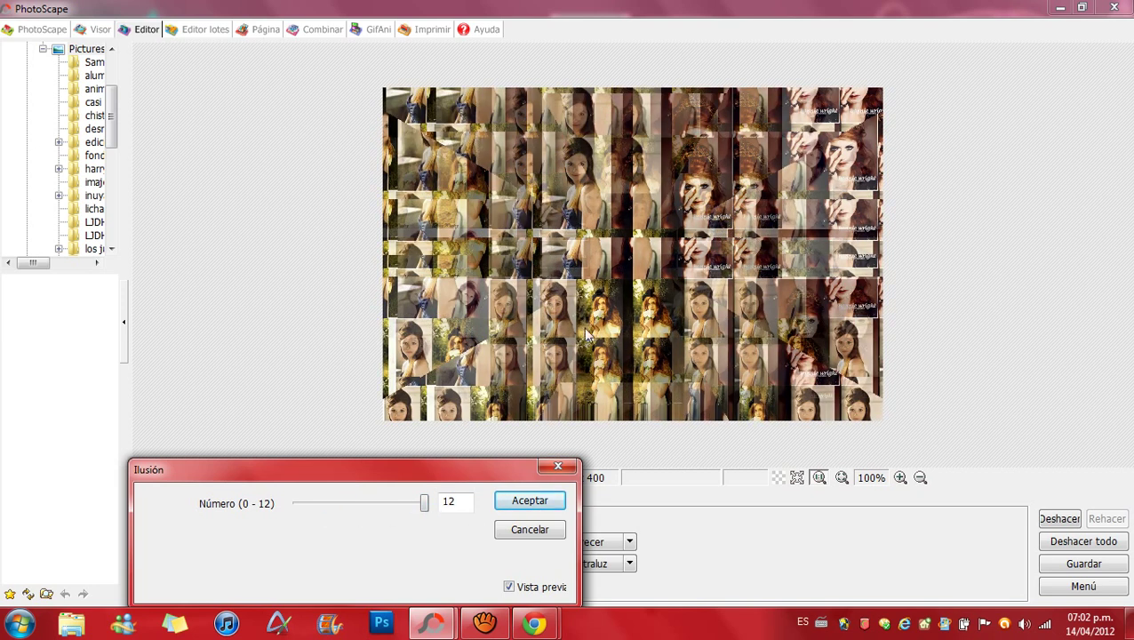
pyautogui.moveTo(425, 508); pyautogui.dragTo(323, 513)
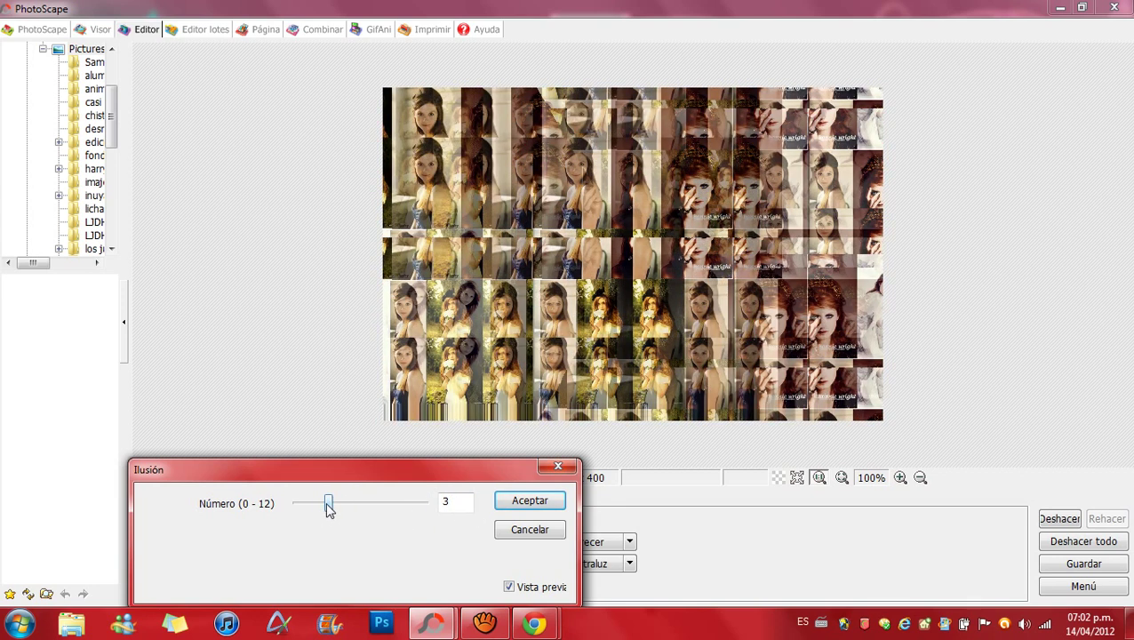
pyautogui.moveTo(329, 505); pyautogui.dragTo(308, 504)
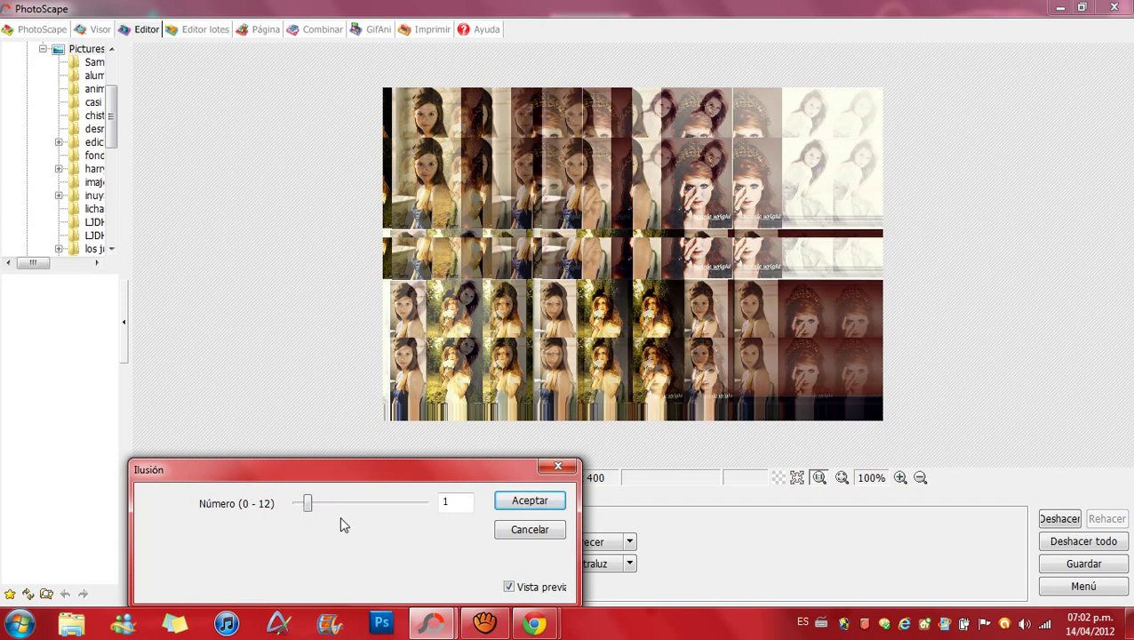
pyautogui.moveTo(309, 505); pyautogui.dragTo(323, 507)
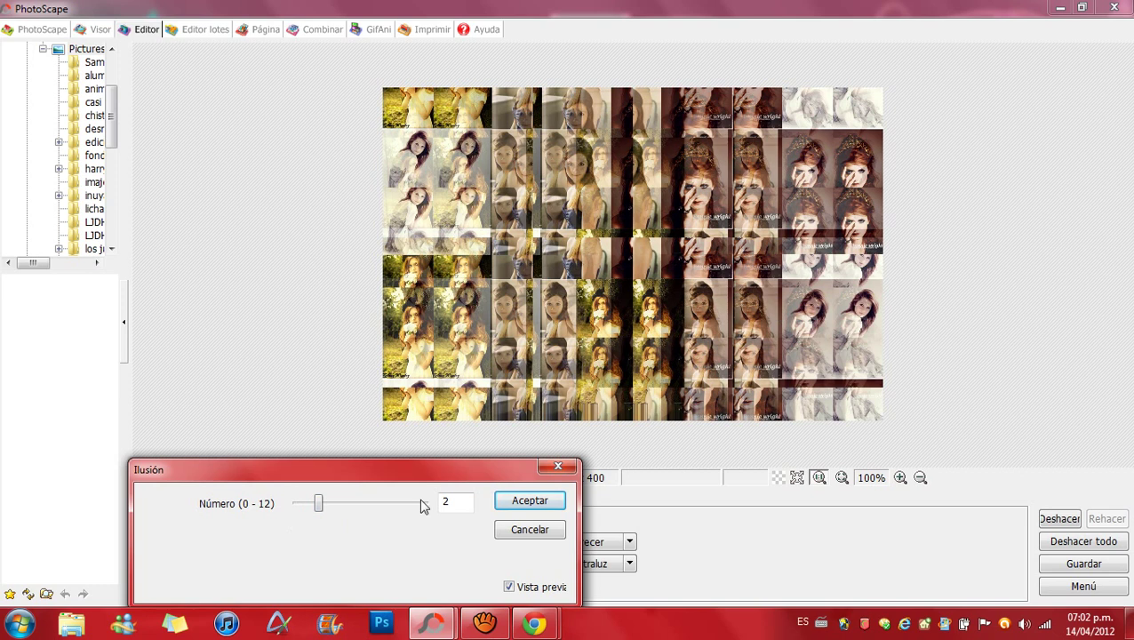
pyautogui.click(531, 502)
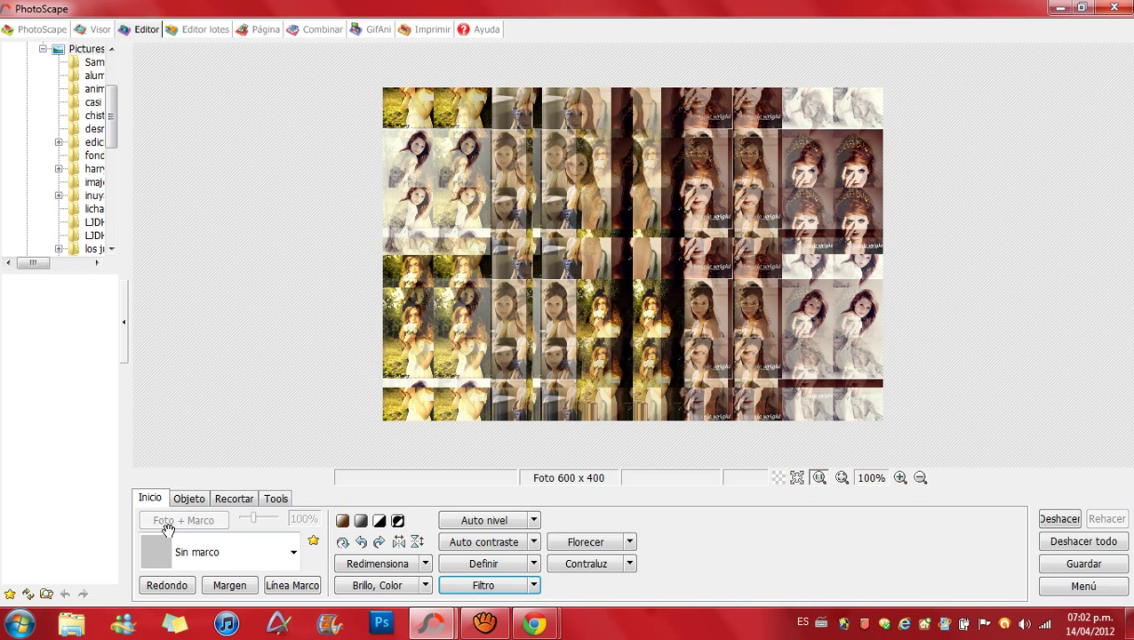
# Start inserting a photo object and browse to the ginny (bonnie) folder inside png imagenes de HP
pyautogui.click(189, 498)
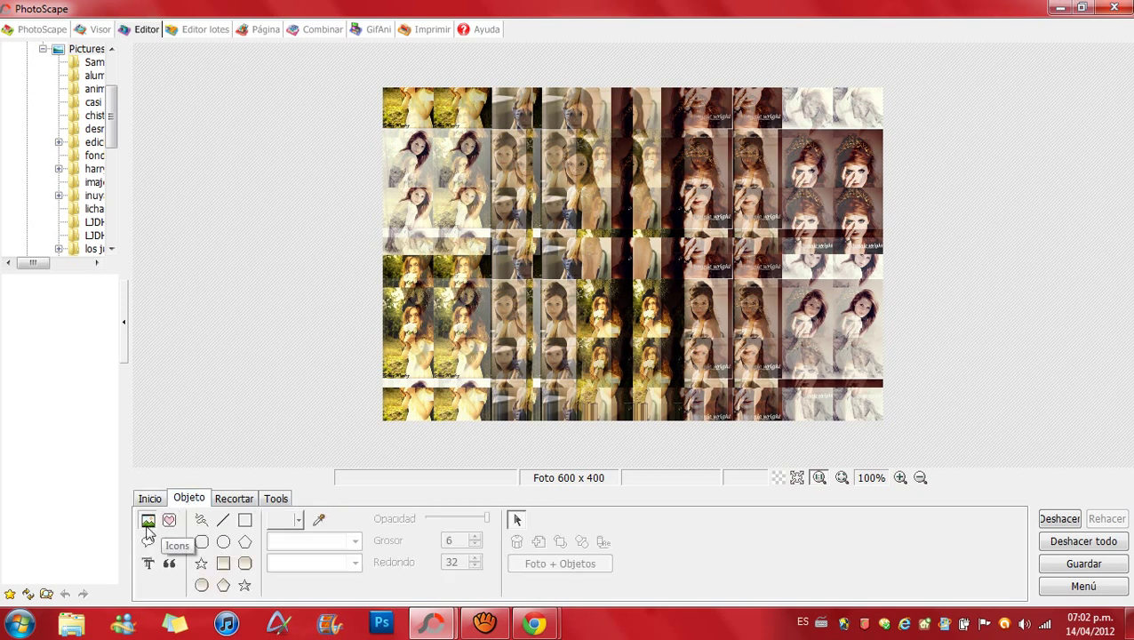
pyautogui.click(147, 521)
pyautogui.click(217, 499)
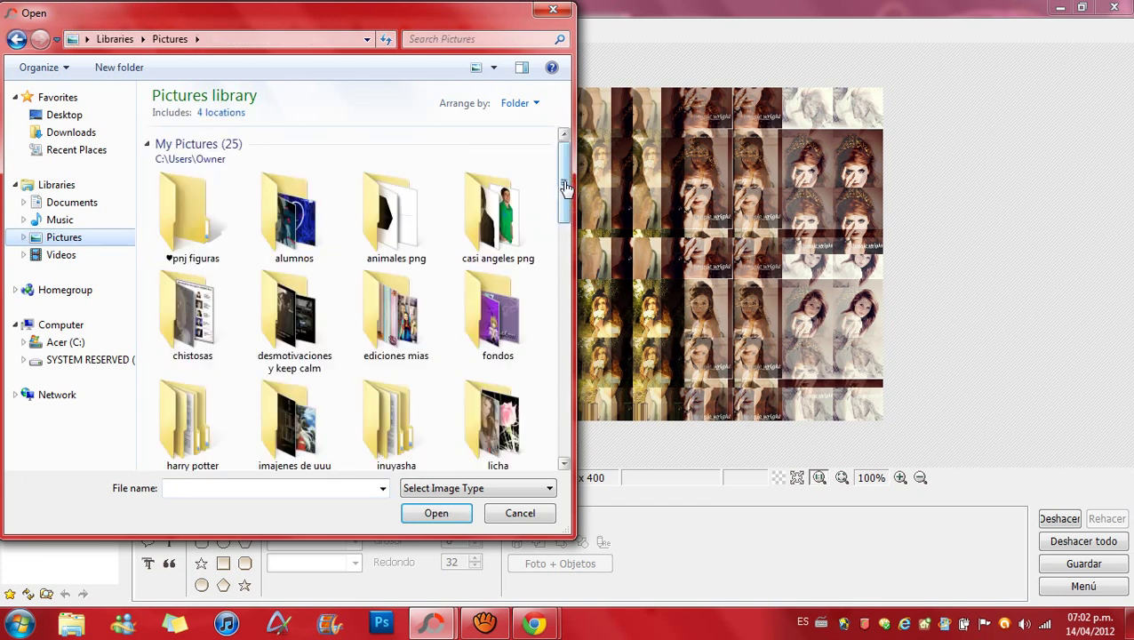
pyautogui.moveTo(566, 187); pyautogui.dragTo(564, 281)
pyautogui.click(305, 256)
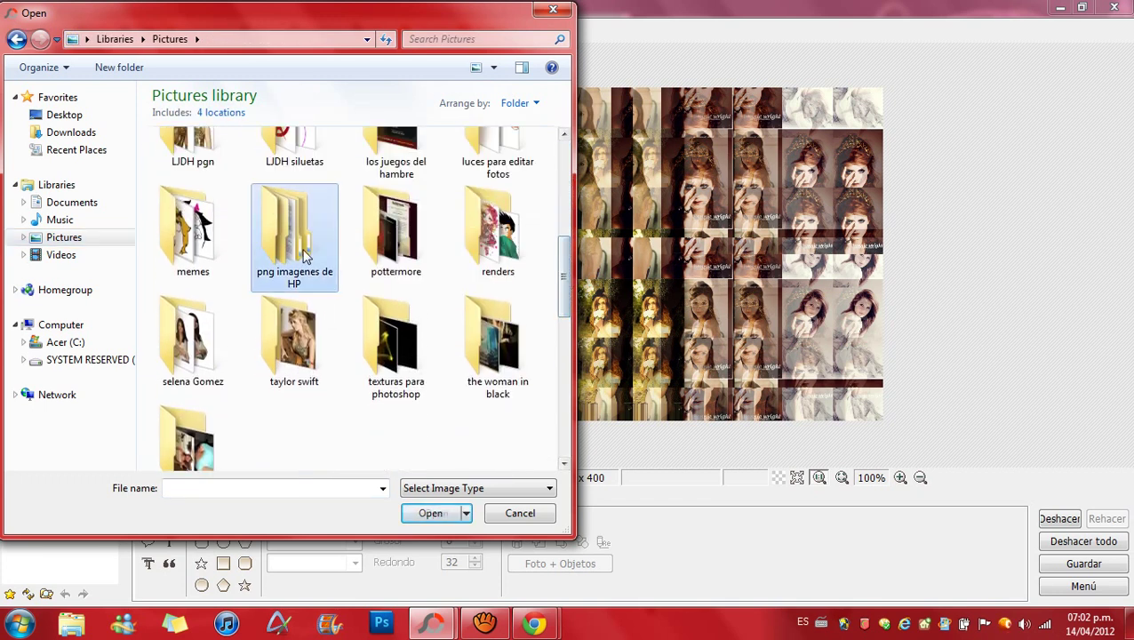
pyautogui.doubleClick(305, 256)
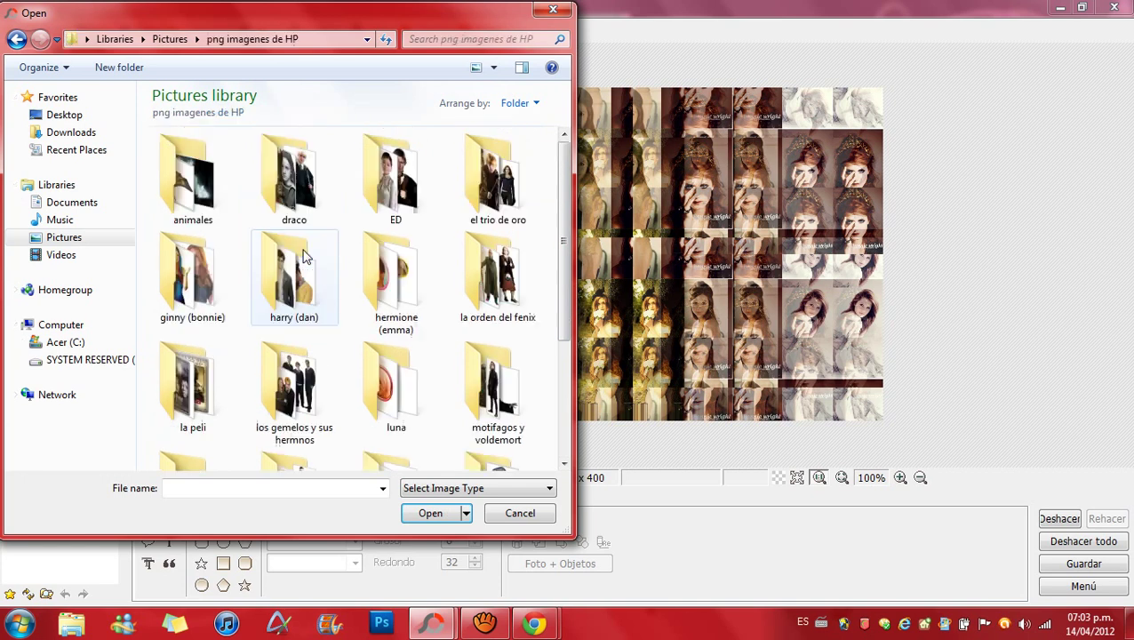
pyautogui.moveTo(564, 262); pyautogui.dragTo(564, 280)
pyautogui.click(222, 205)
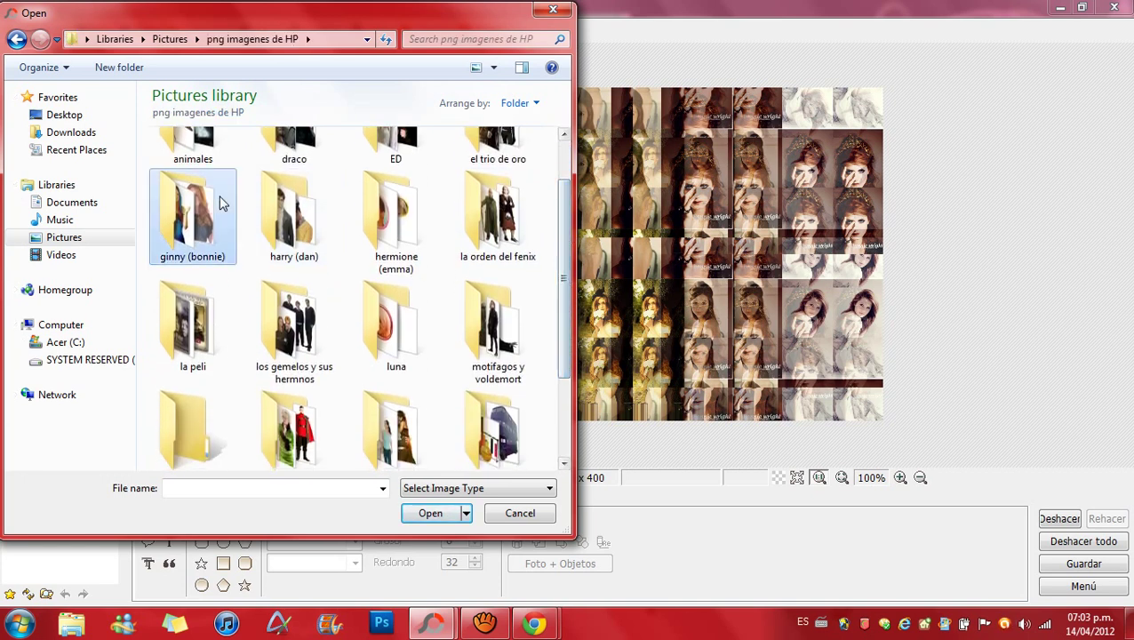
pyautogui.doubleClick(220, 199)
# Insert the image Bonnie_Wright_Ginny_by_JoanaGenova onto the canvas at opacity 255
pyautogui.moveTo(567, 178); pyautogui.dragTo(567, 191)
pyautogui.click(498, 338)
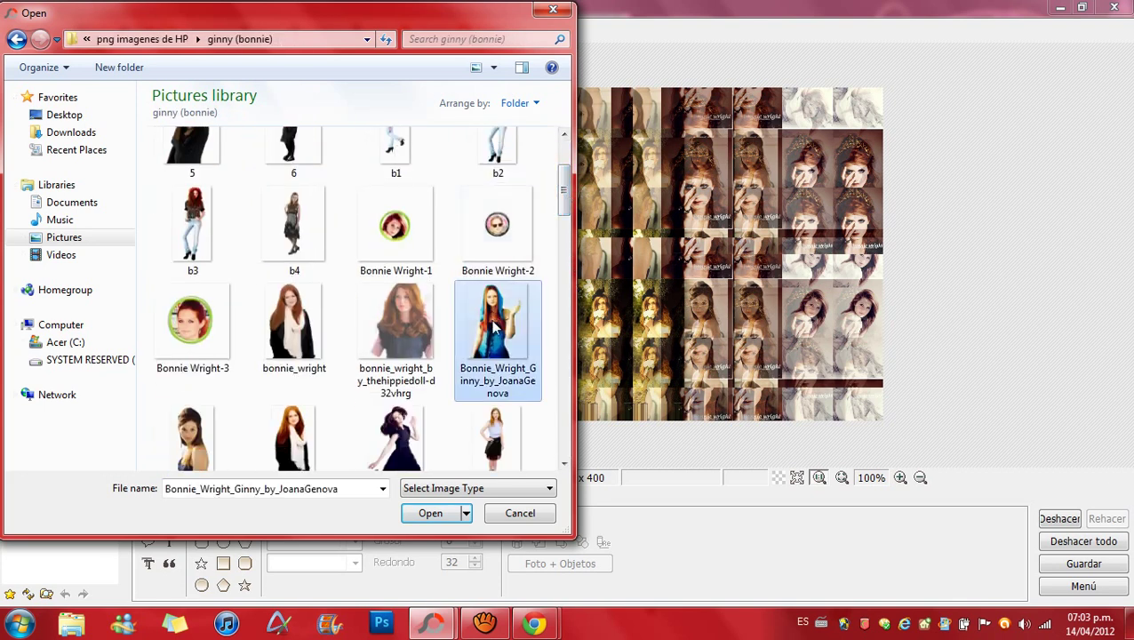
pyautogui.click(431, 513)
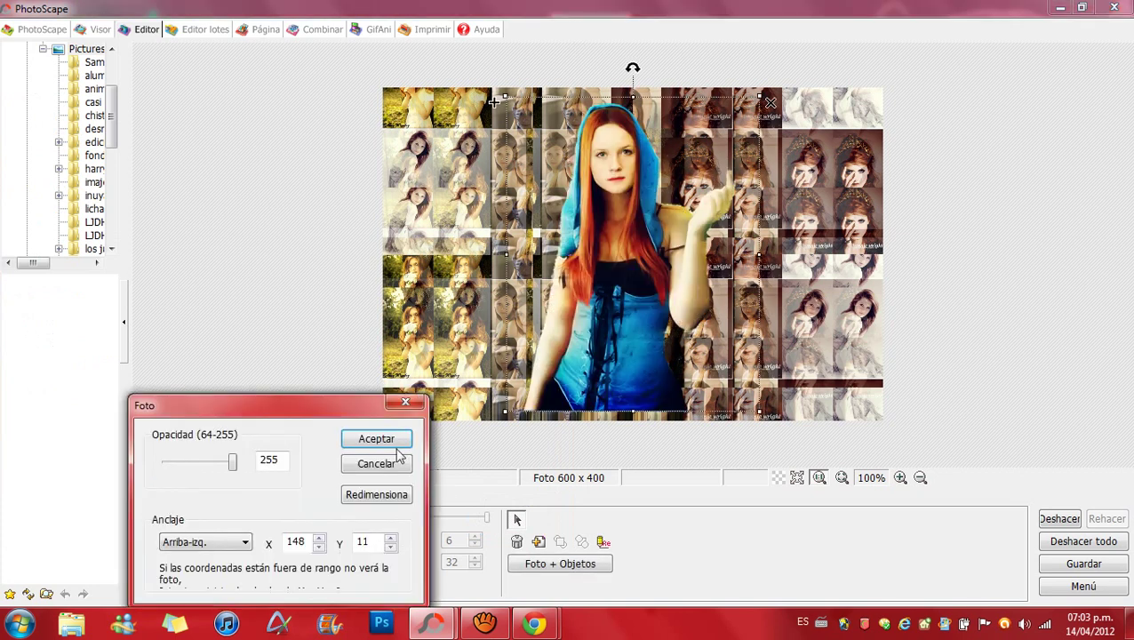
pyautogui.click(376, 440)
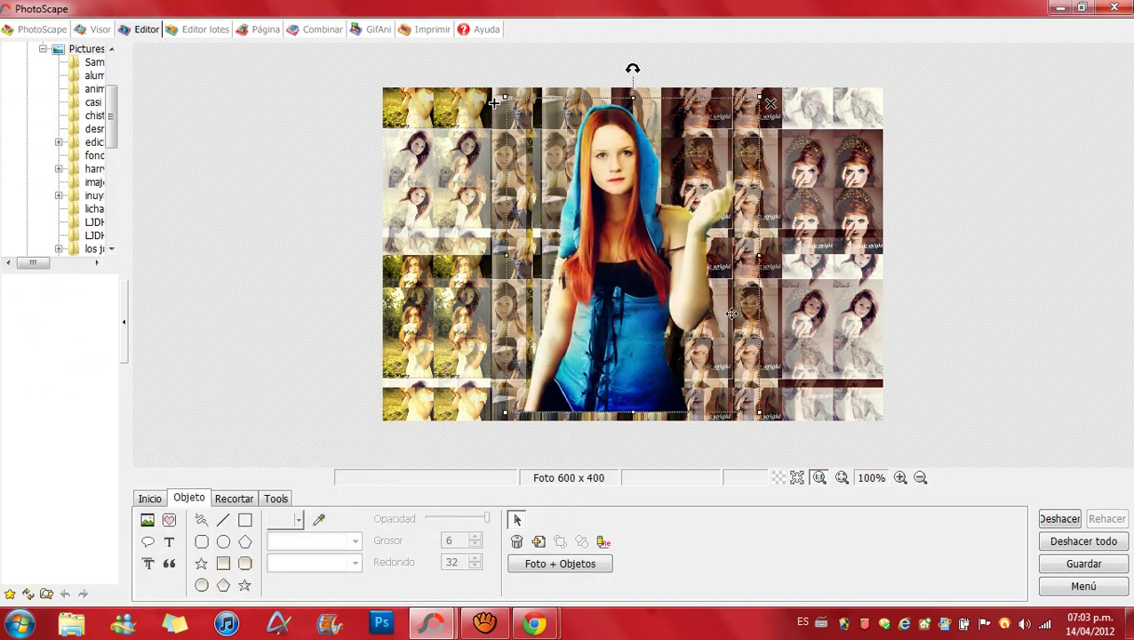
# Move the blue-hooded figure to the canvas's lower-right corner and shrink it to about two thirds of the canvas height
pyautogui.moveTo(641, 304); pyautogui.dragTo(786, 317)
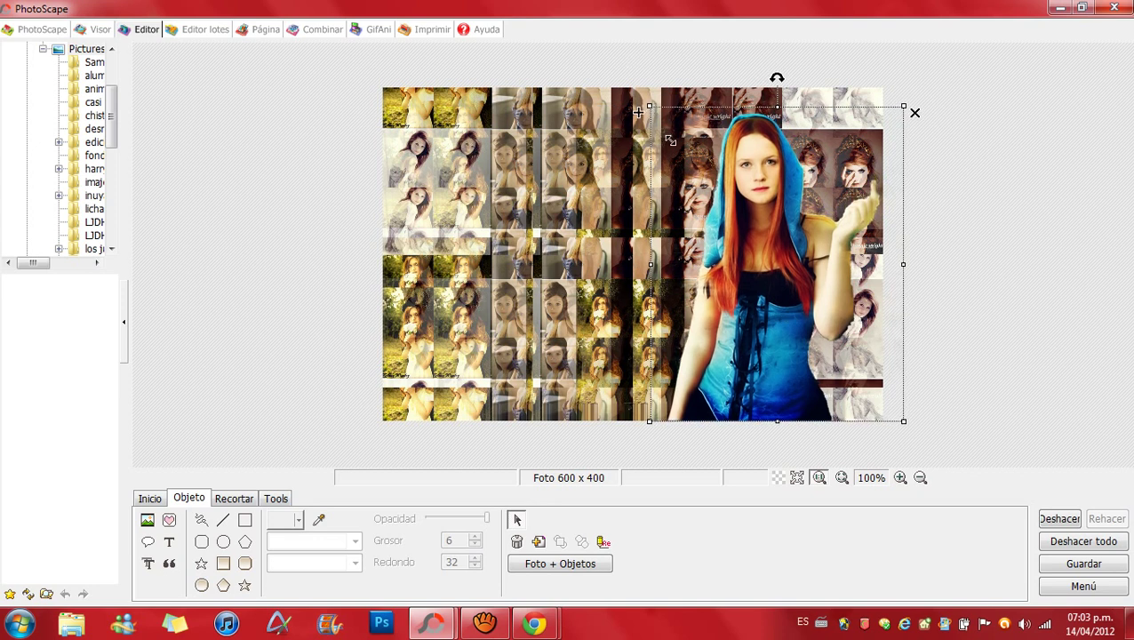
pyautogui.moveTo(638, 112); pyautogui.dragTo(715, 207)
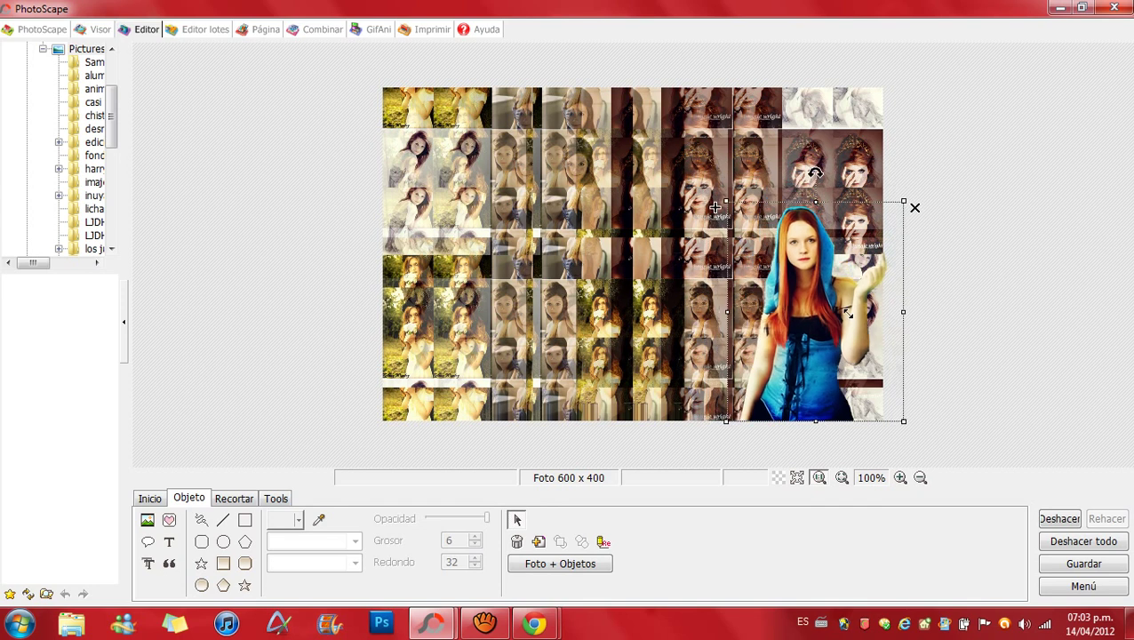
pyautogui.moveTo(834, 321); pyautogui.dragTo(832, 321)
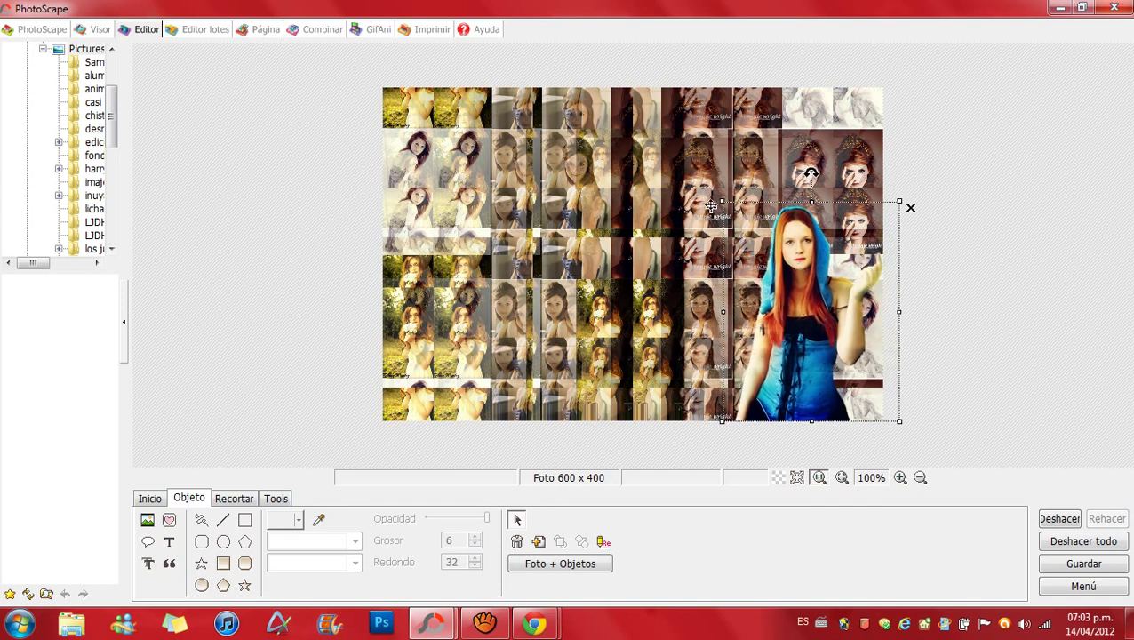
# Duplicate the blue-hooded figure and layer a larger copy, about four fifths of the canvas height, behind the smaller one in the canvas's lower-right corner
pyautogui.moveTo(712, 207); pyautogui.dragTo(725, 220)
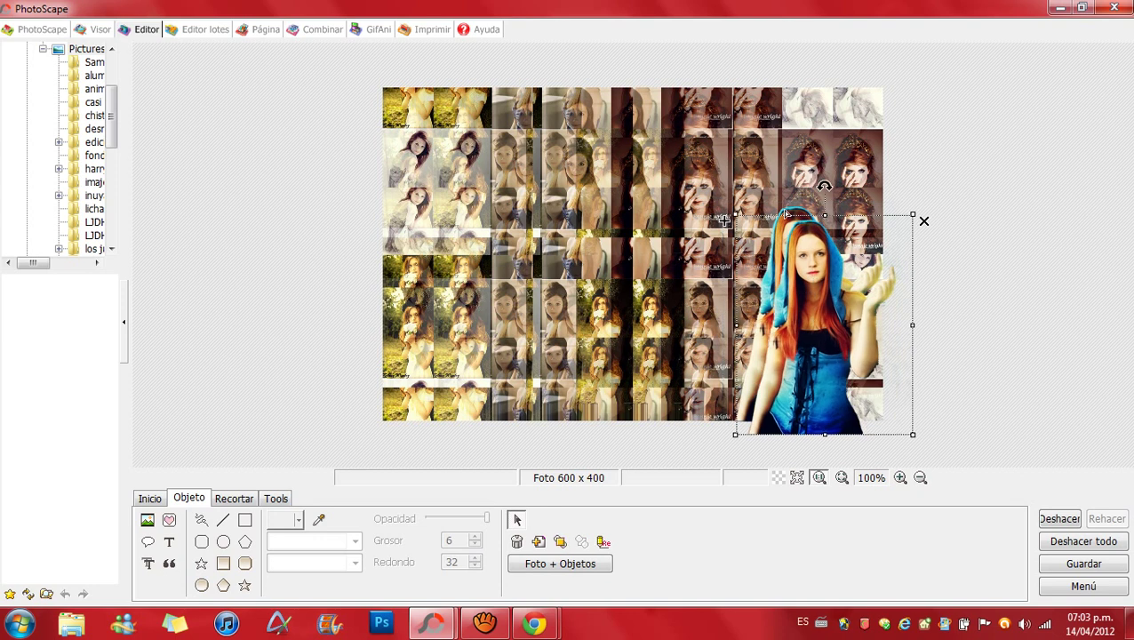
pyautogui.moveTo(725, 220); pyautogui.dragTo(669, 157)
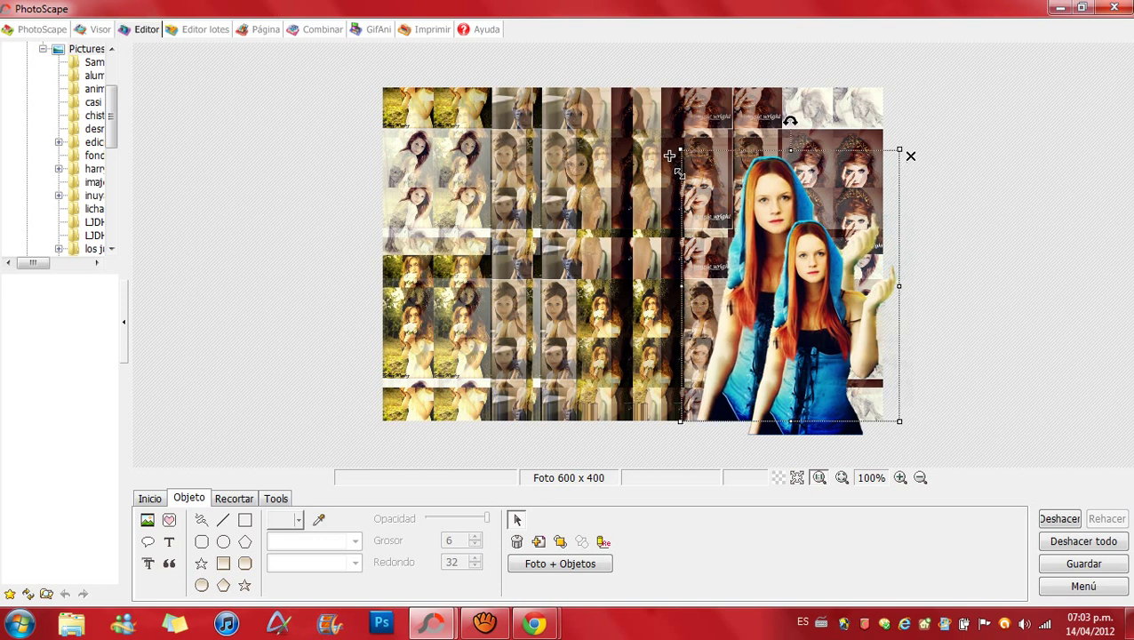
pyautogui.hotkey('ctrl', 'z')
pyautogui.hotkey('ctrl', 'z')
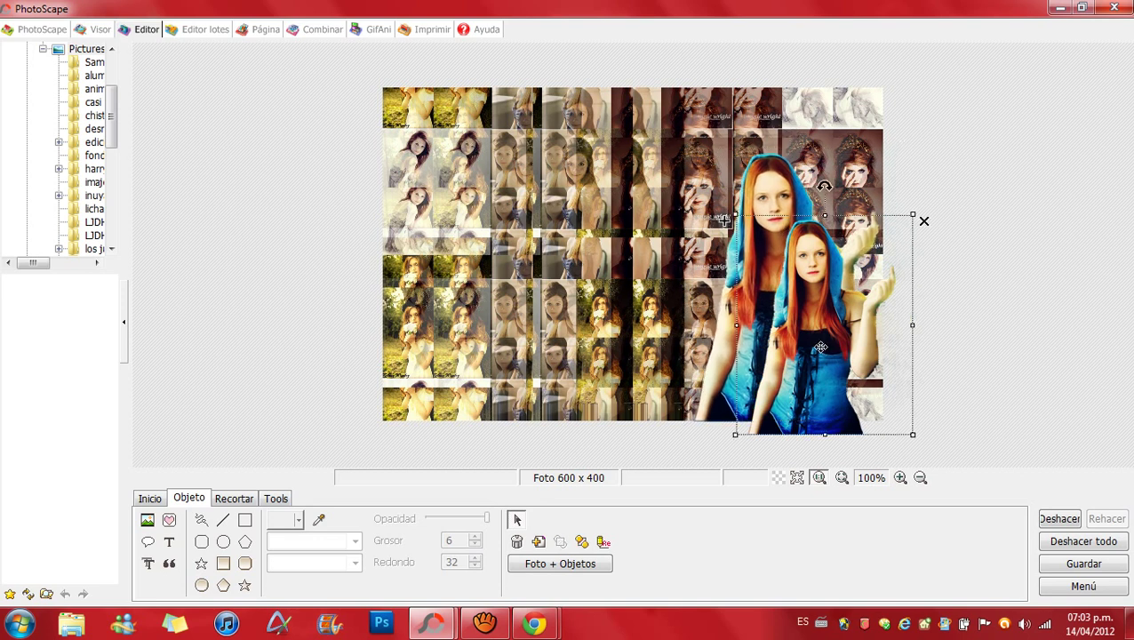
pyautogui.moveTo(725, 220); pyautogui.dragTo(668, 154)
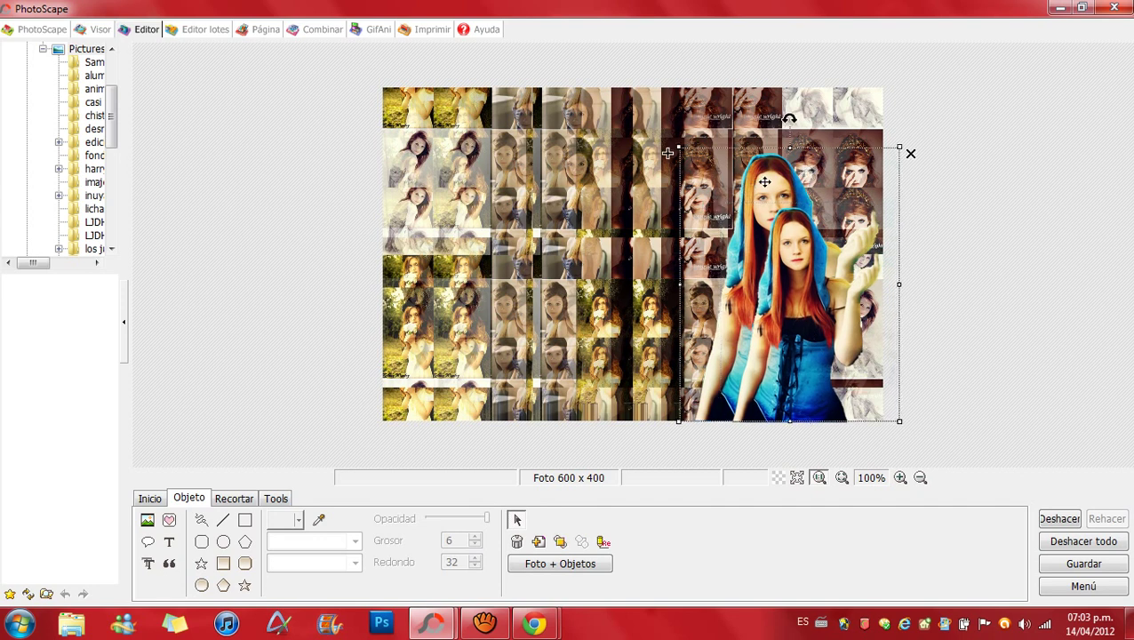
# Set the opacity of the larger figure at the back to 169
pyautogui.doubleClick(765, 181)
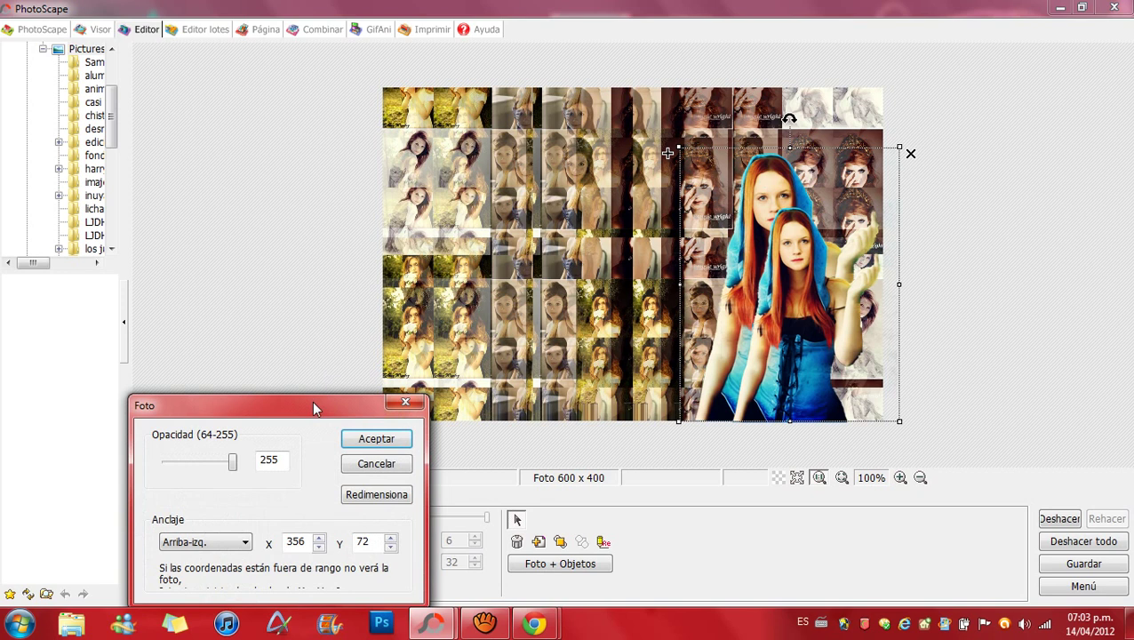
pyautogui.moveTo(312, 408); pyautogui.dragTo(419, 216)
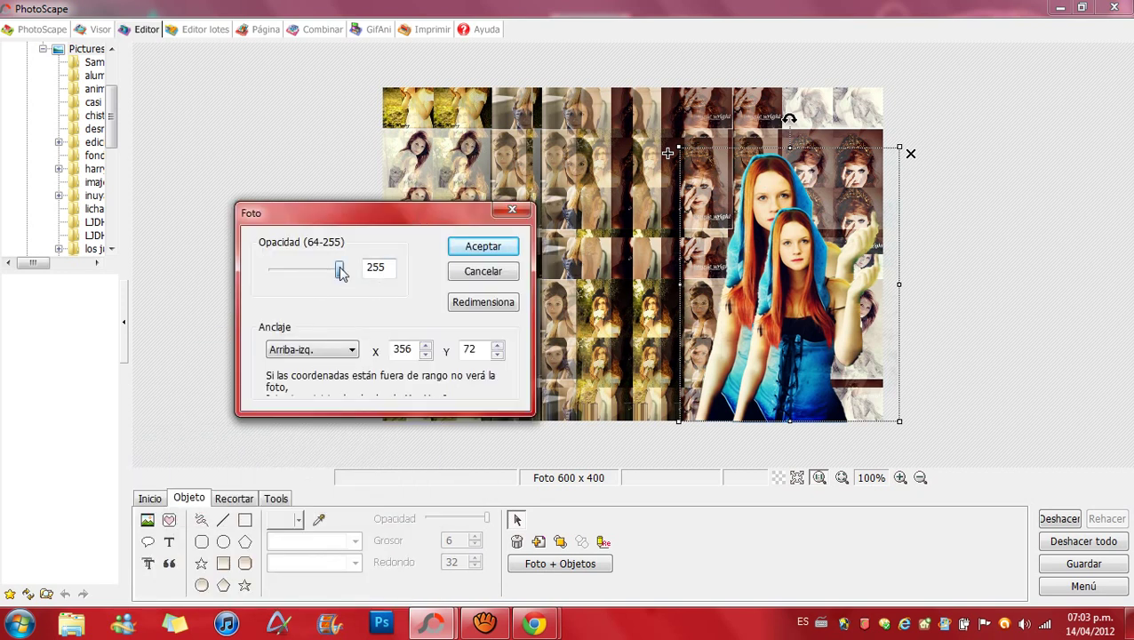
pyautogui.moveTo(340, 273); pyautogui.dragTo(317, 271)
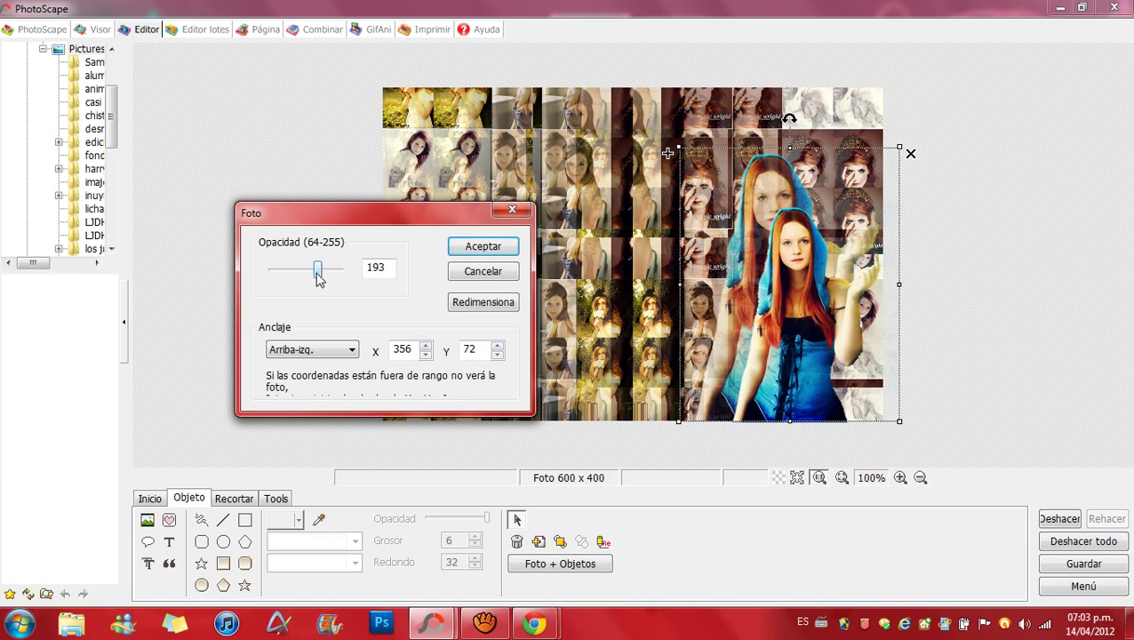
pyautogui.moveTo(319, 275); pyautogui.dragTo(304, 274)
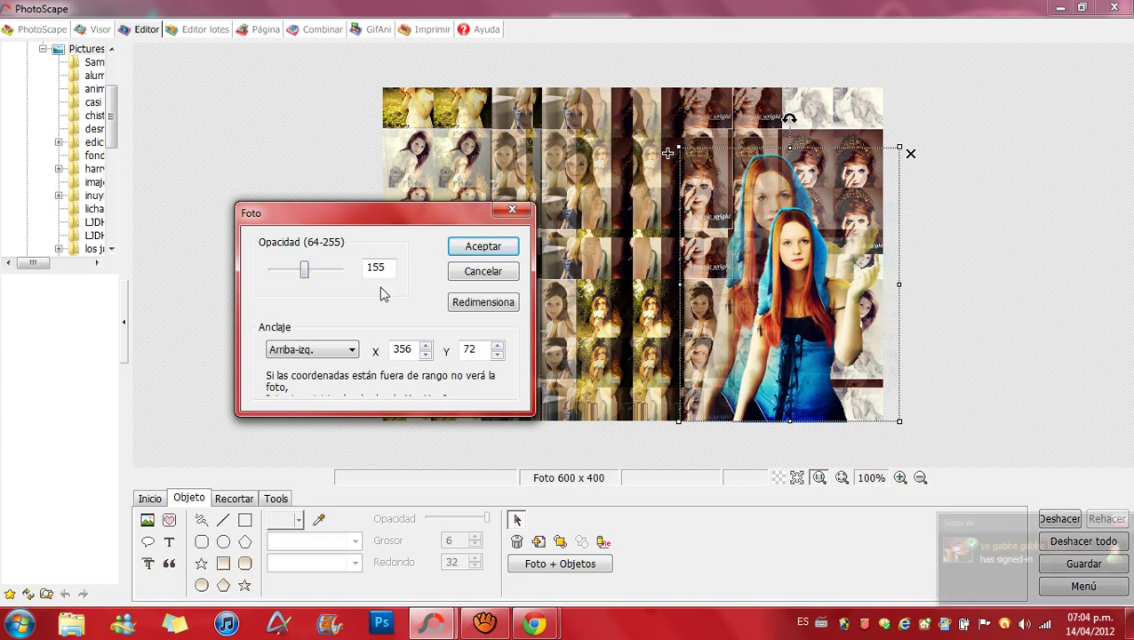
pyautogui.moveTo(304, 273)
pyautogui.mouseDown()
pyautogui.moveTo(273, 277)
pyautogui.moveTo(310, 270)
pyautogui.mouseUp()
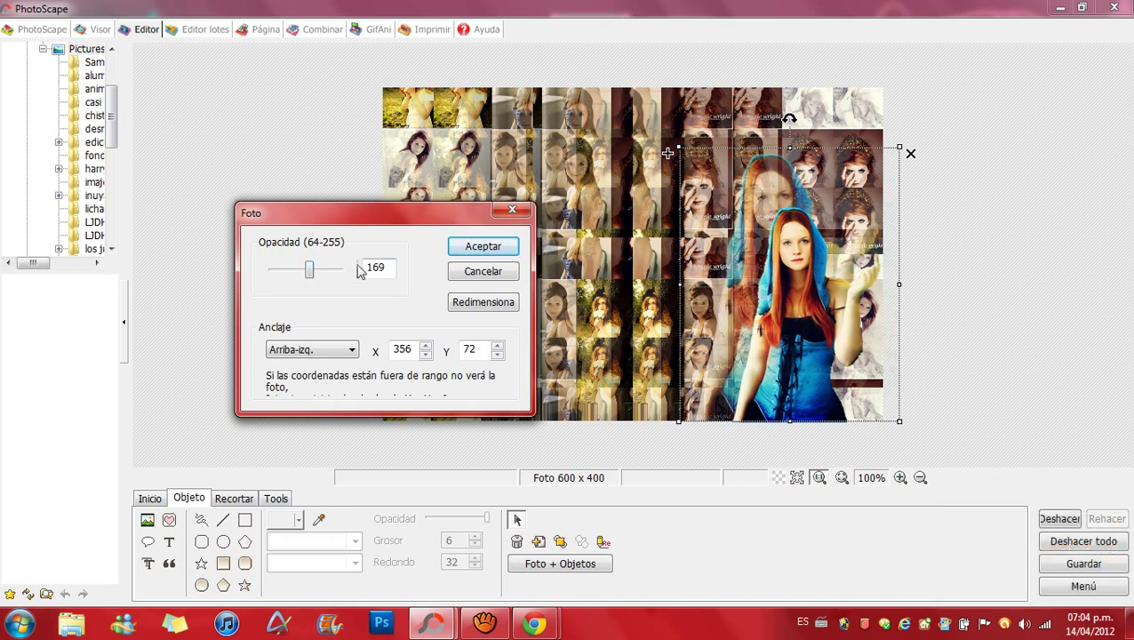
pyautogui.click(466, 249)
pyautogui.click(591, 349)
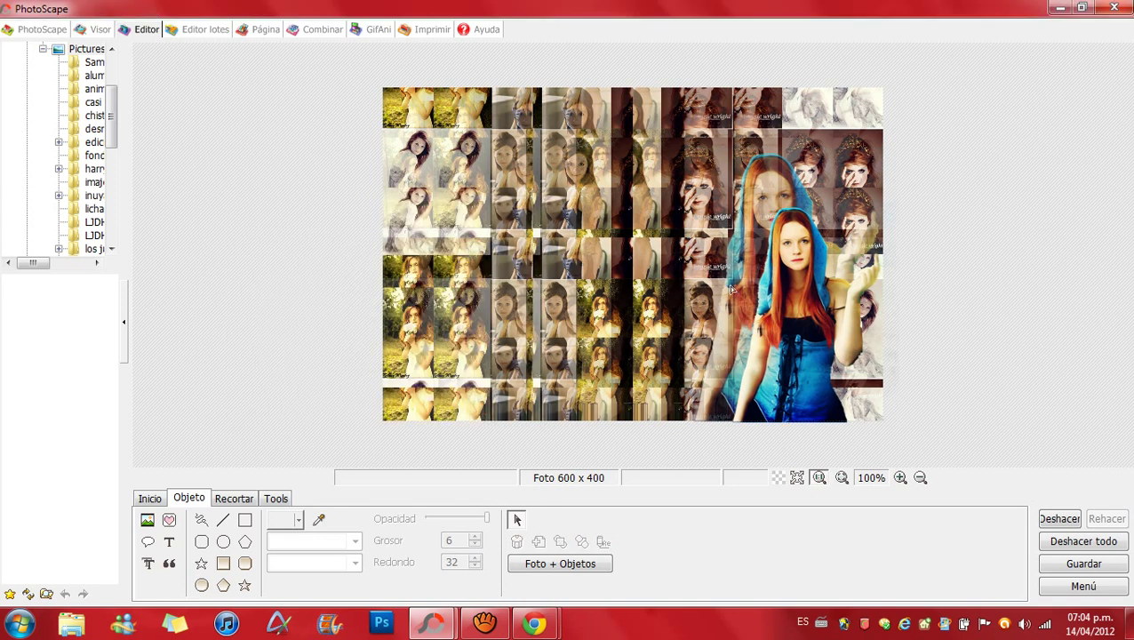
# Insert the photo Ligths_24 from the brillos folder inside luces para editar fotos as an object on the canvas
pyautogui.click(147, 519)
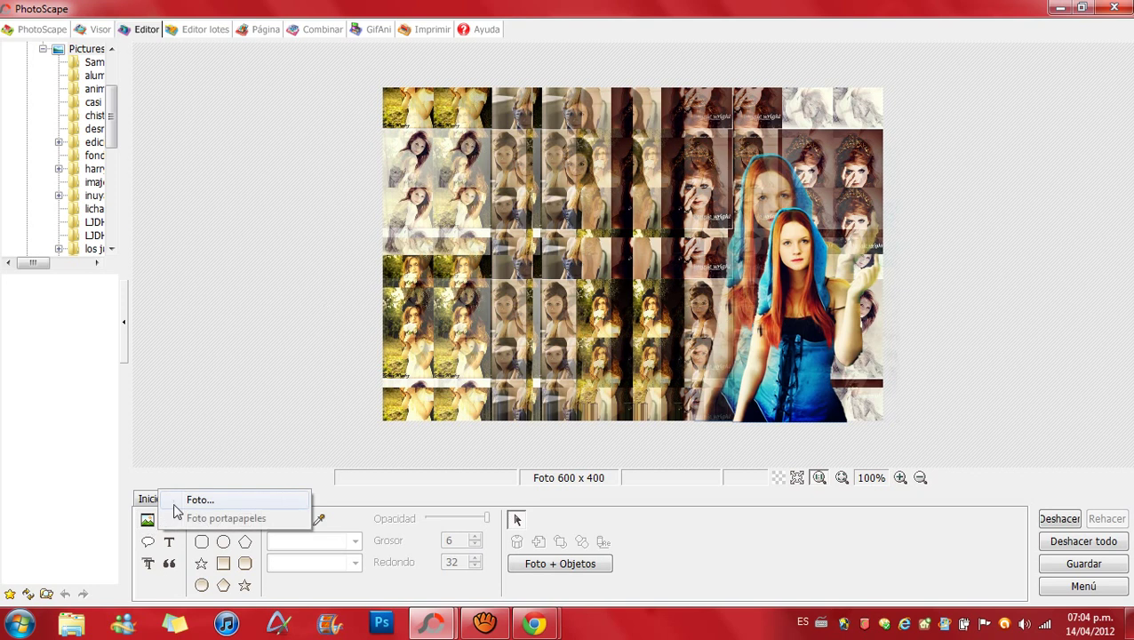
pyautogui.click(178, 499)
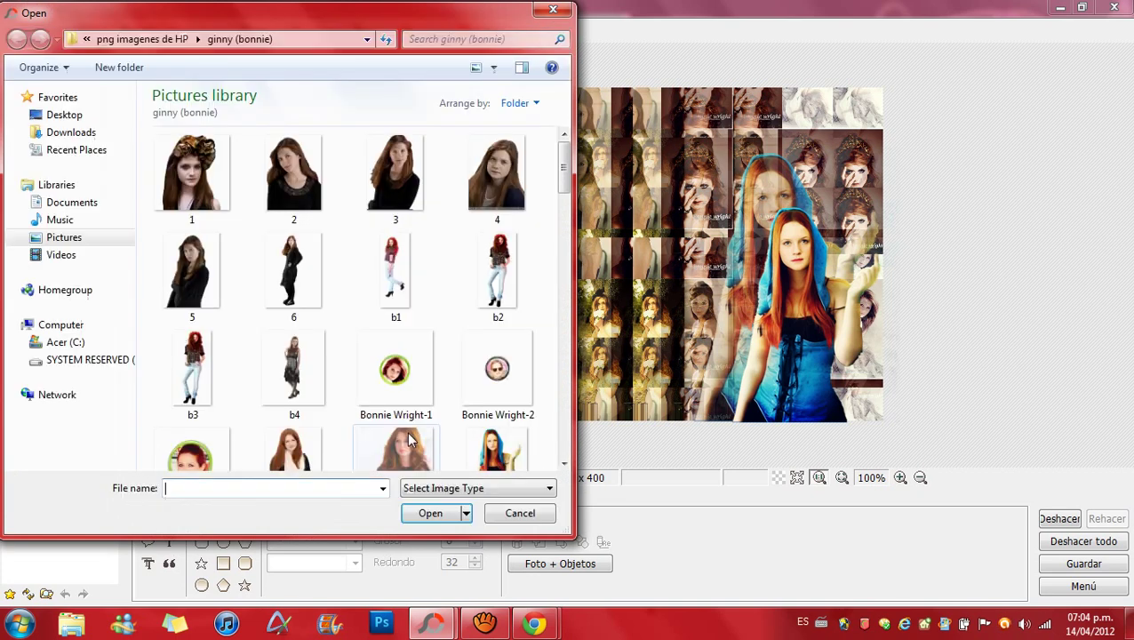
pyautogui.click(117, 241)
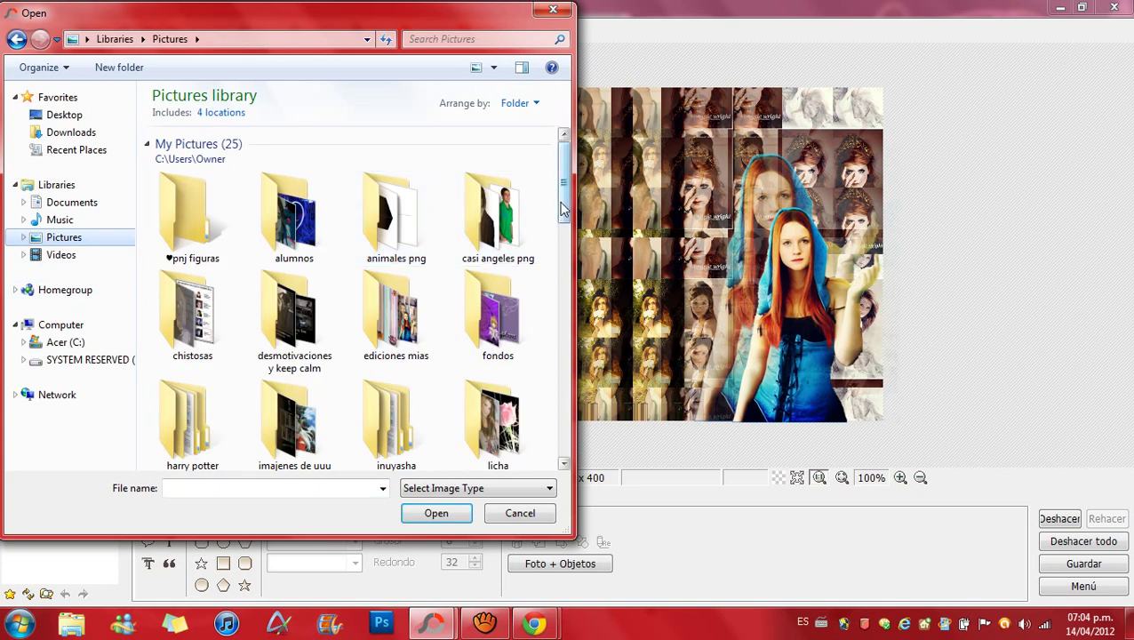
pyautogui.scroll(-2, 493, 204)
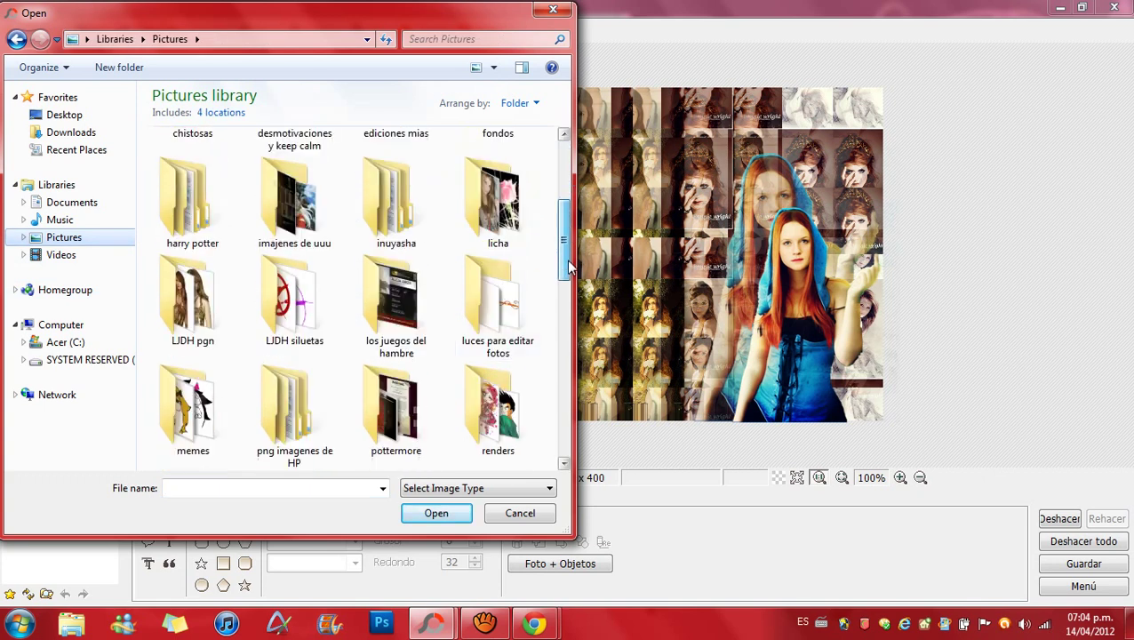
pyautogui.doubleClick(496, 291)
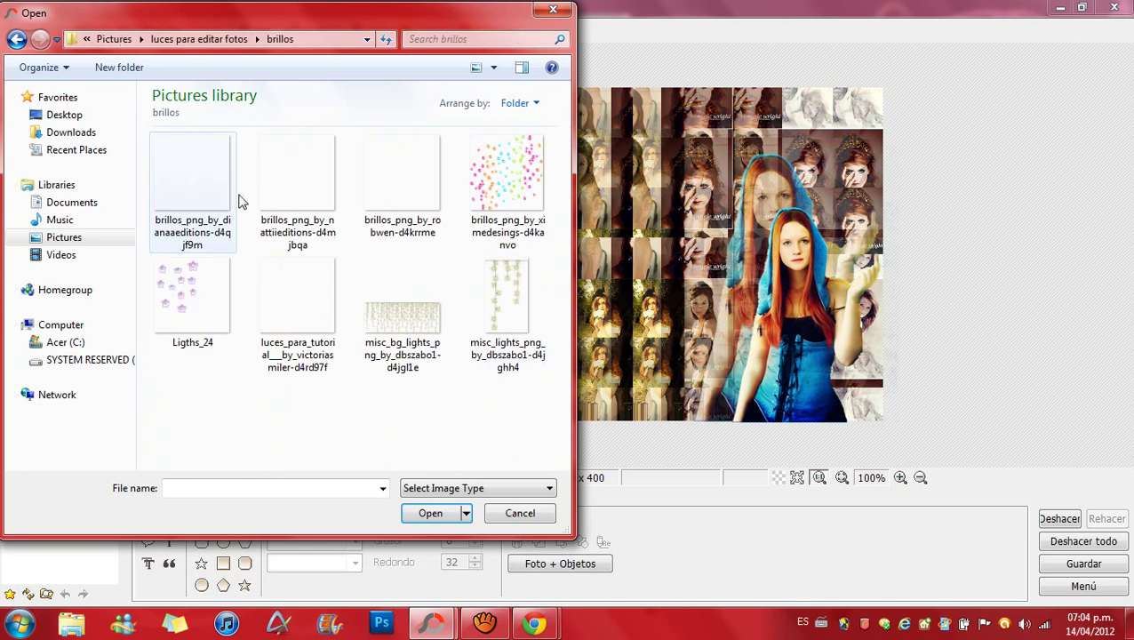
pyautogui.click(193, 298)
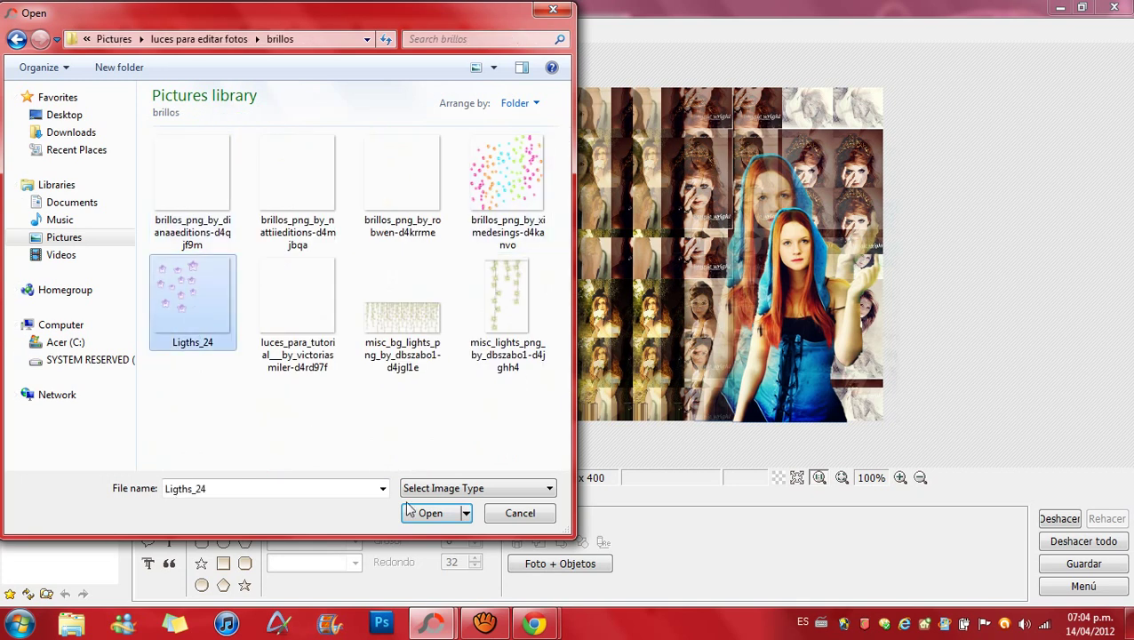
pyautogui.click(432, 514)
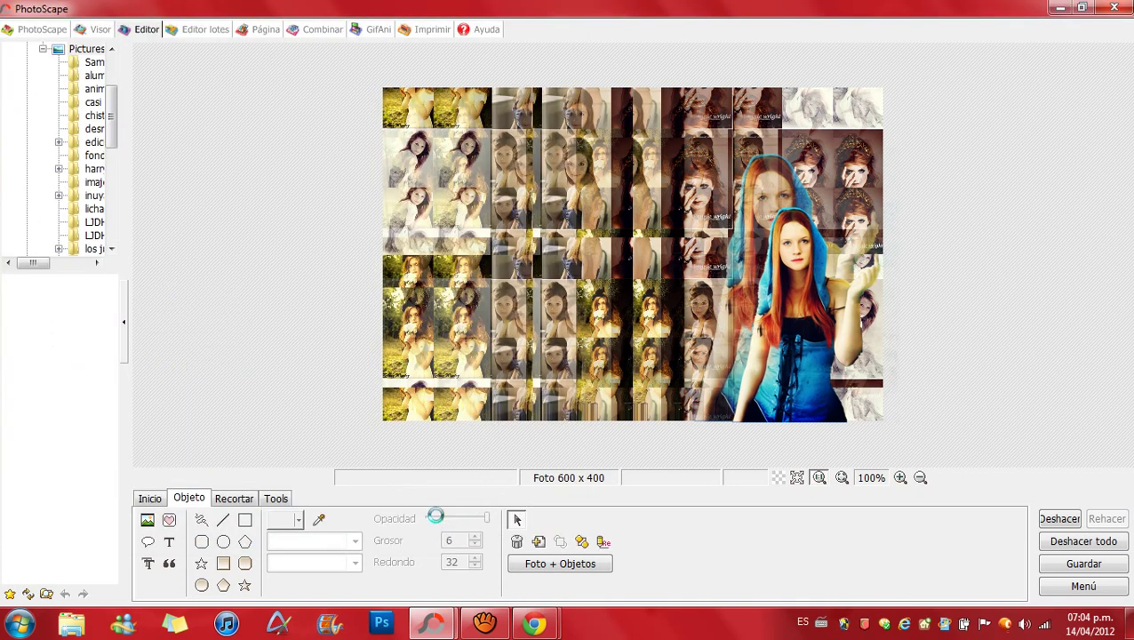
# Move the purple star cluster to the canvas's lower-left corner and shrink it to just over half its size
pyautogui.click(356, 445)
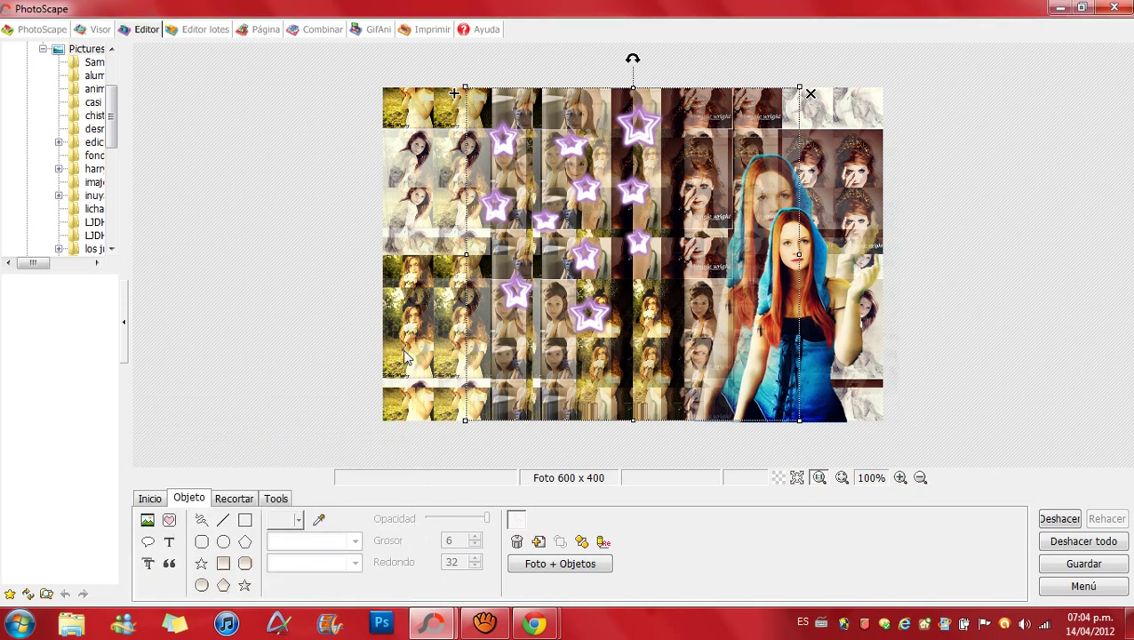
pyautogui.moveTo(454, 93); pyautogui.dragTo(340, 209)
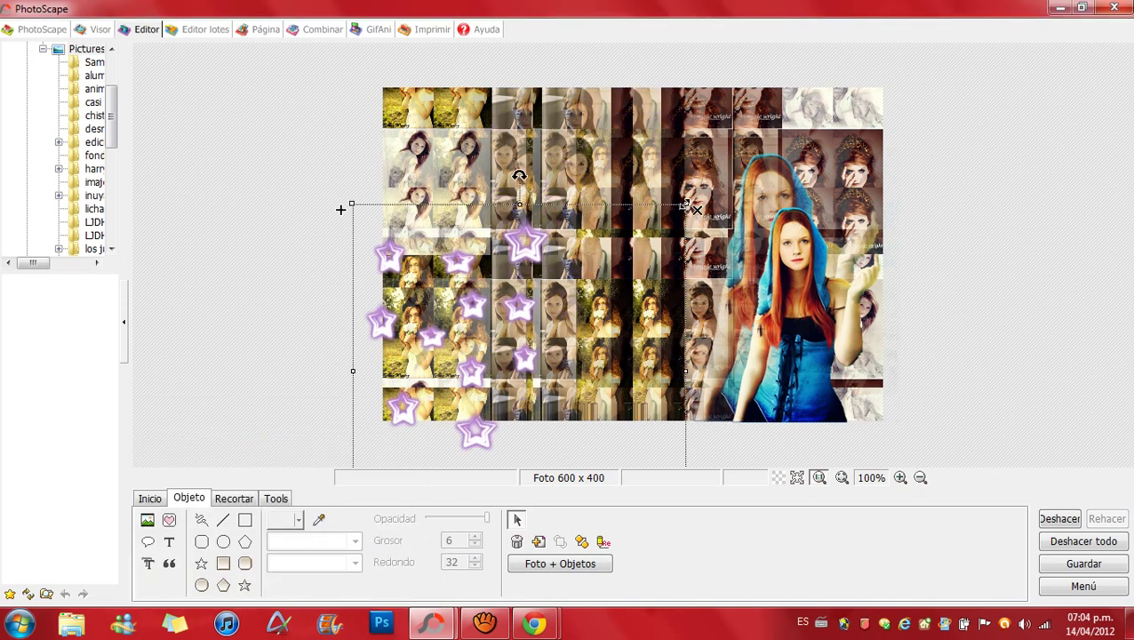
pyautogui.moveTo(687, 205); pyautogui.dragTo(509, 351)
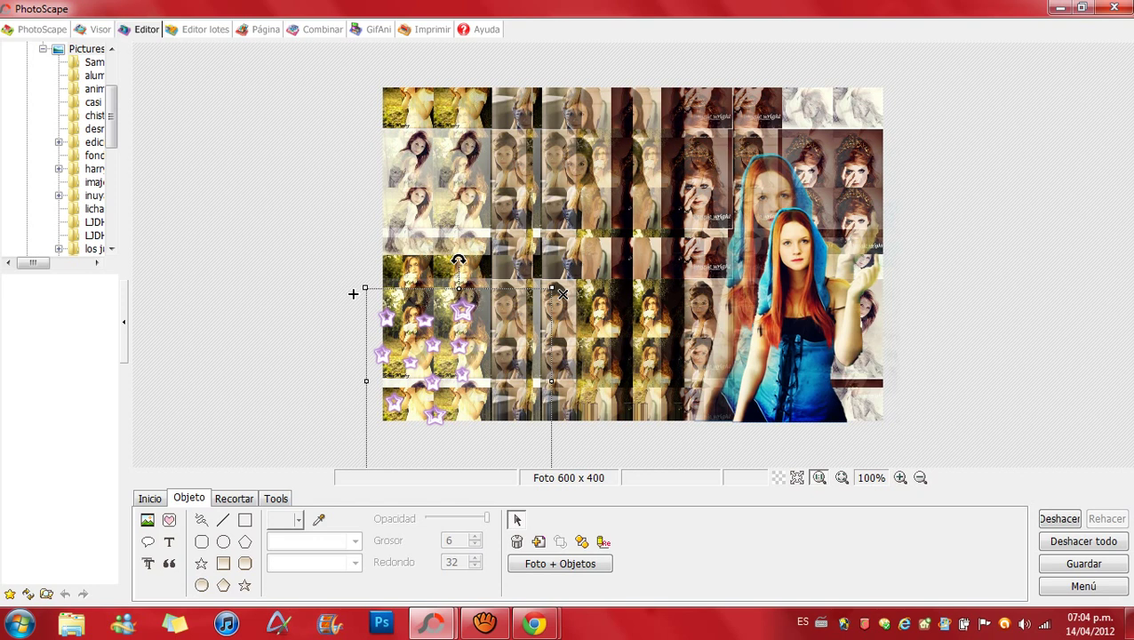
# Paste several copies of the small star cluster, offsetting them to the right from the canvas's lower-left corner
pyautogui.hotkey('ctrl', 'v')
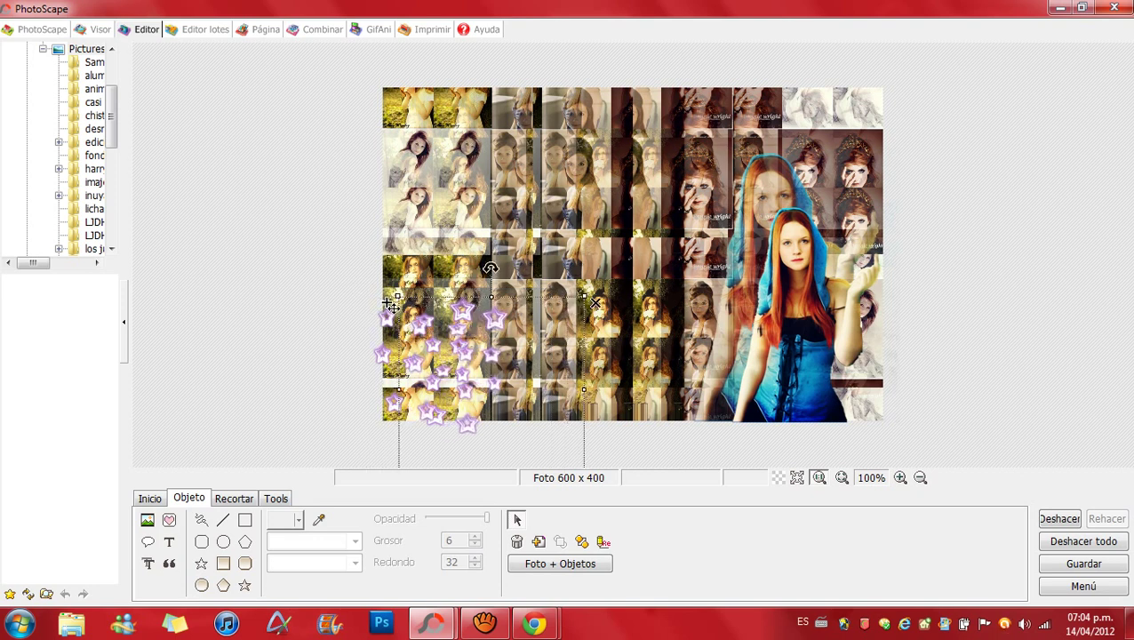
pyautogui.moveTo(391, 305); pyautogui.dragTo(380, 302)
pyautogui.hotkey('ctrl', 'v')
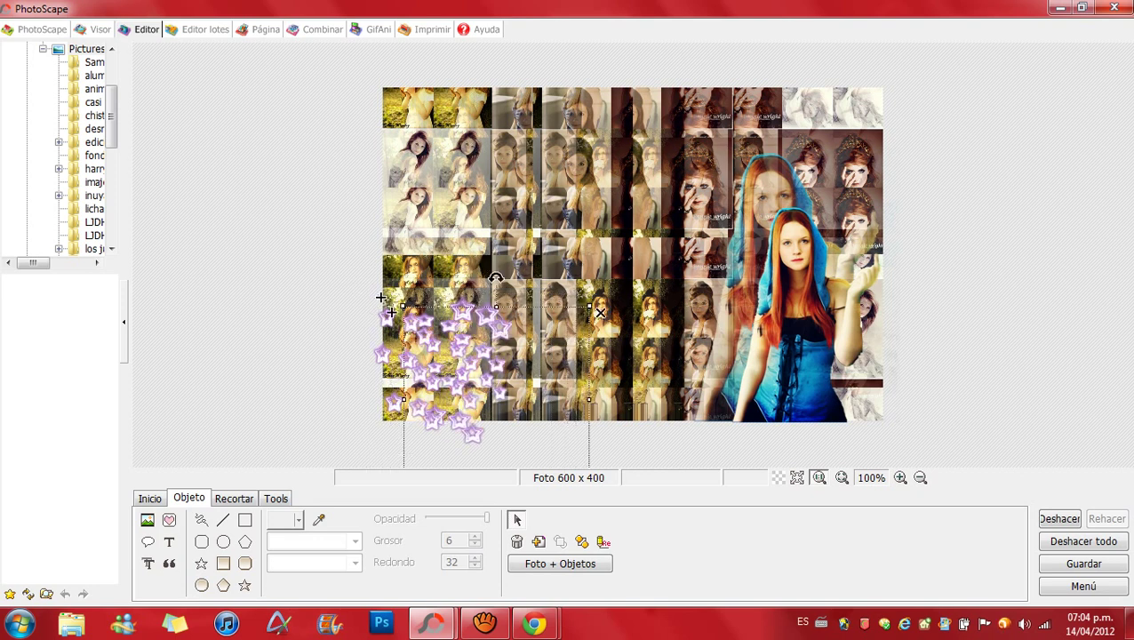
pyautogui.hotkey('ctrl', 'v')
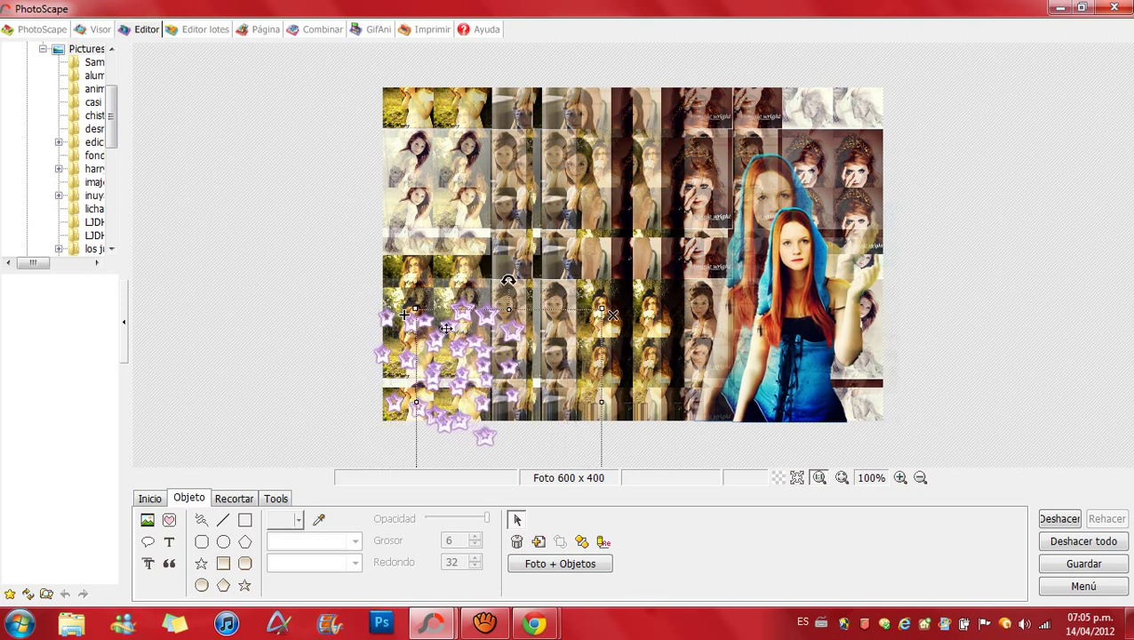
pyautogui.hotkey('ctrl', 'v')
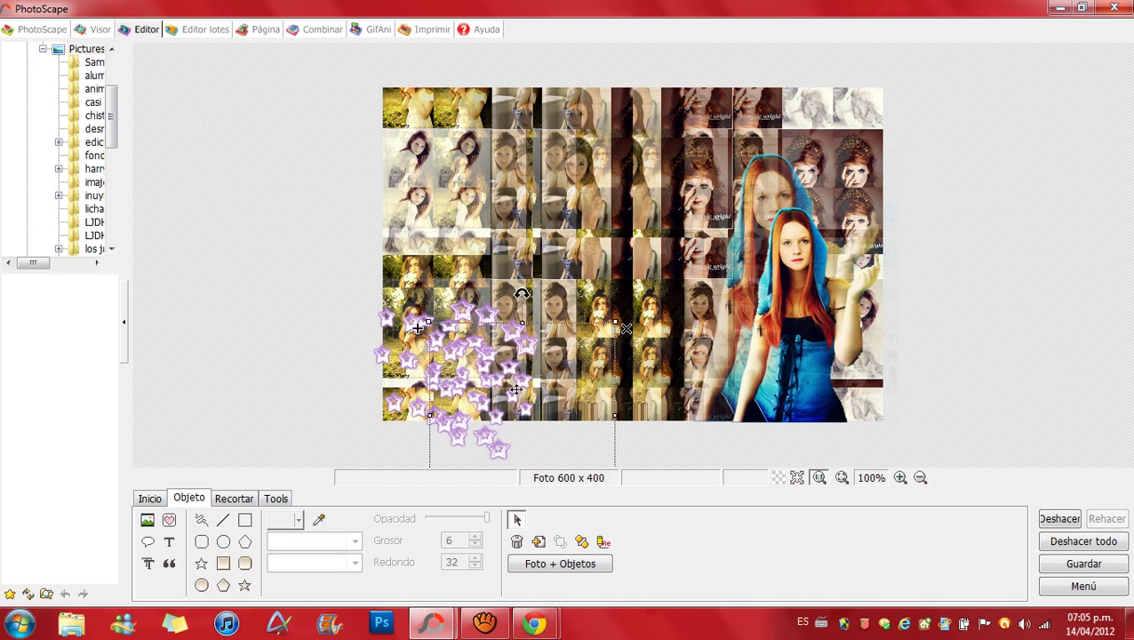
pyautogui.hotkey('ctrl', 'v')
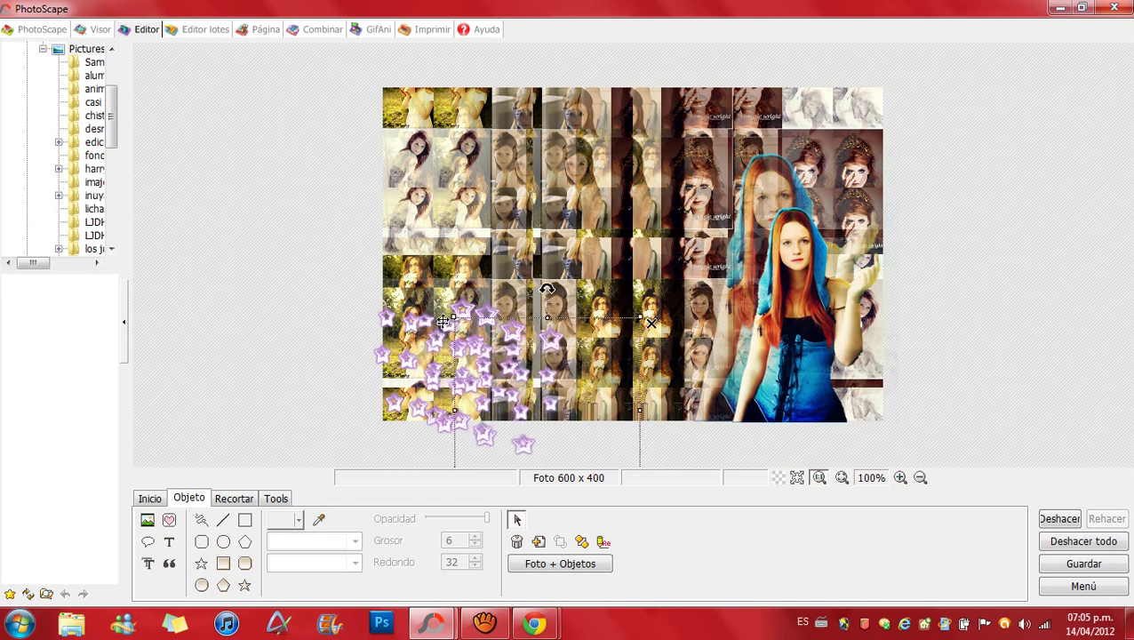
pyautogui.moveTo(442, 324); pyautogui.dragTo(457, 336)
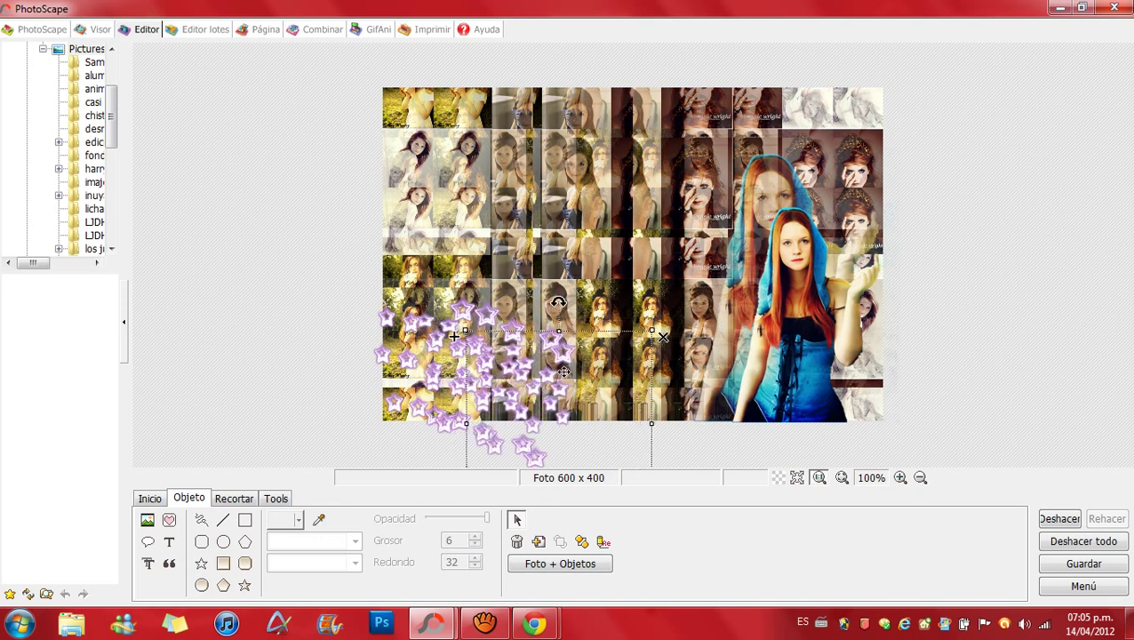
pyautogui.moveTo(561, 383); pyautogui.dragTo(574, 365)
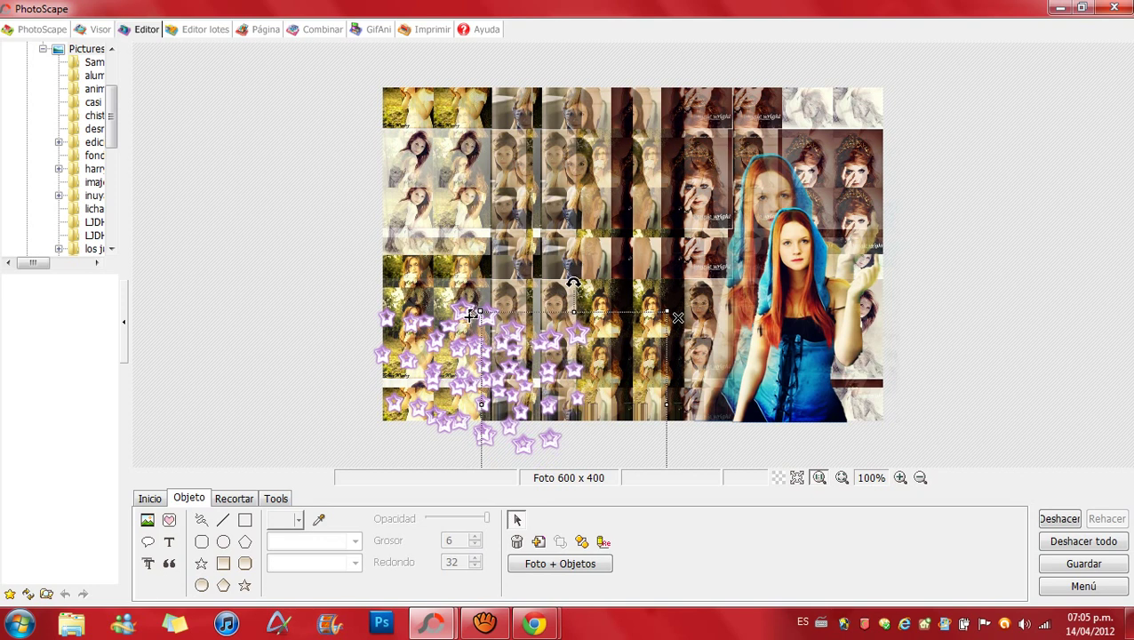
# Fill out the star patch with more copies, one overlapping the canvas's left edge and others covering the gaps
pyautogui.moveTo(471, 318); pyautogui.dragTo(323, 311)
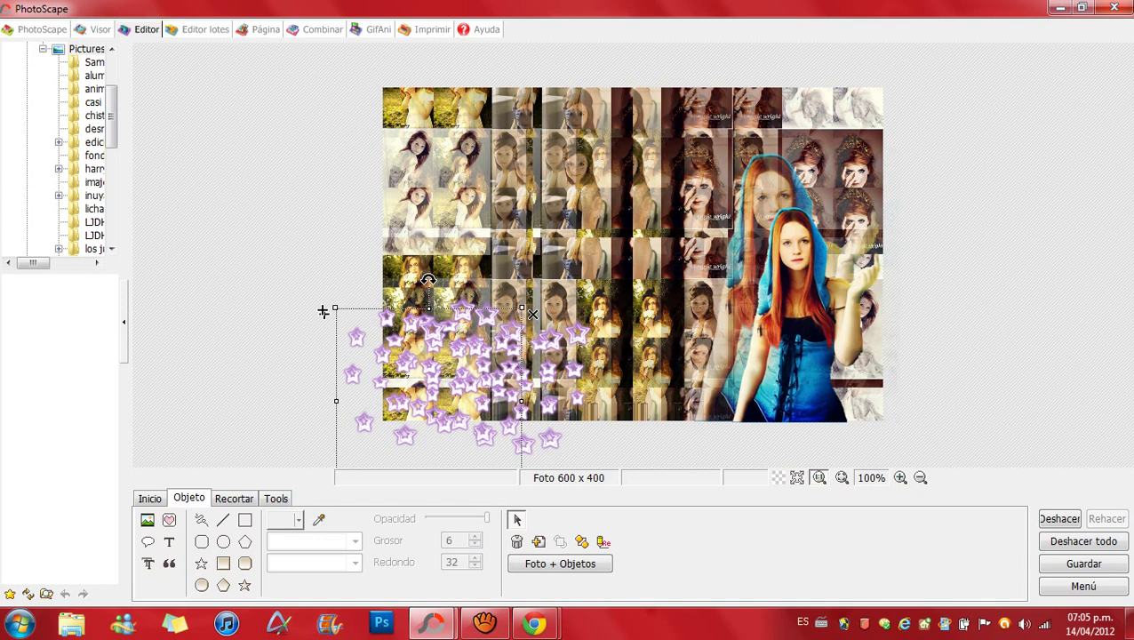
pyautogui.hotkey('ctrl', 'v')
pyautogui.moveTo(426, 350); pyautogui.dragTo(540, 392)
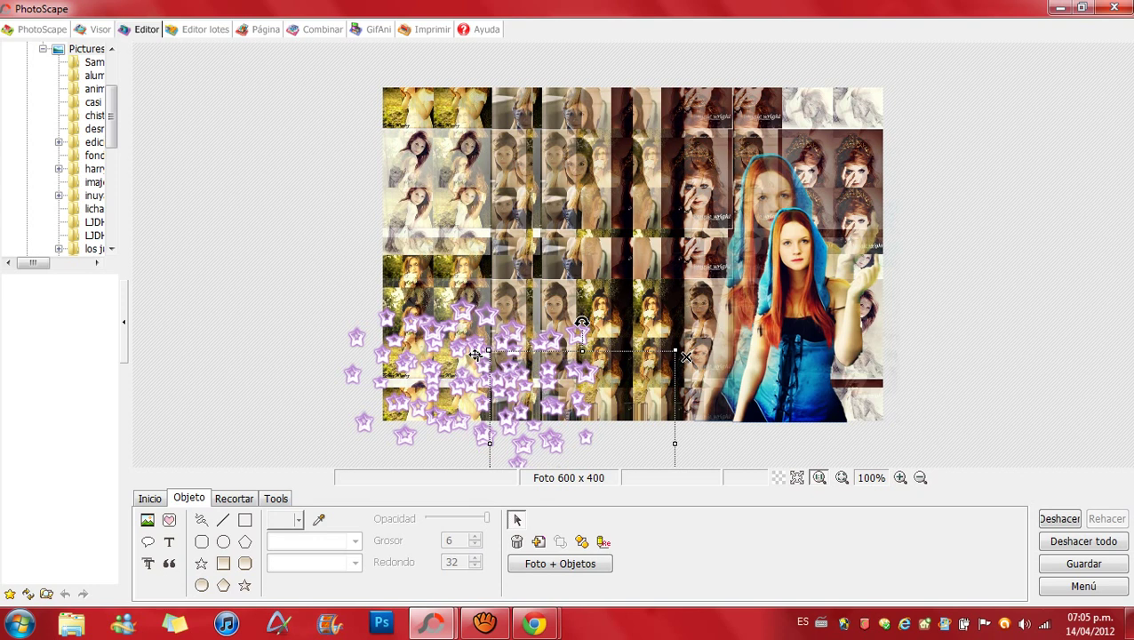
pyautogui.moveTo(477, 355)
pyautogui.mouseDown()
pyautogui.moveTo(491, 368)
pyautogui.moveTo(383, 319)
pyautogui.moveTo(461, 346)
pyautogui.mouseUp()
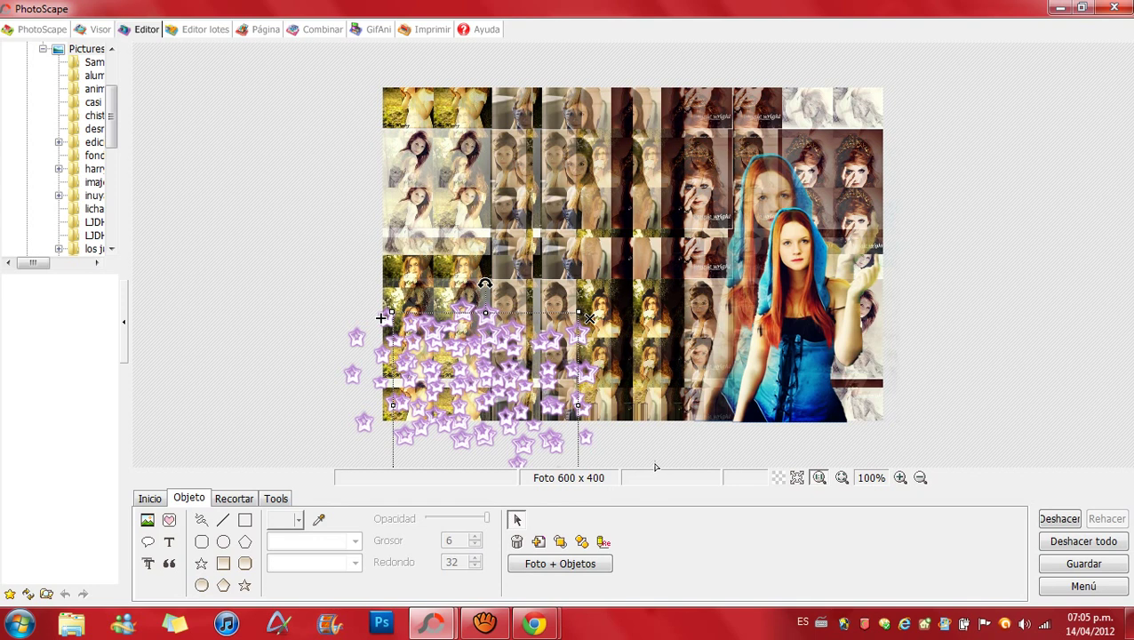
# Merge all placed objects into the photo with the option Combina su foto con objetos
pyautogui.click(707, 448)
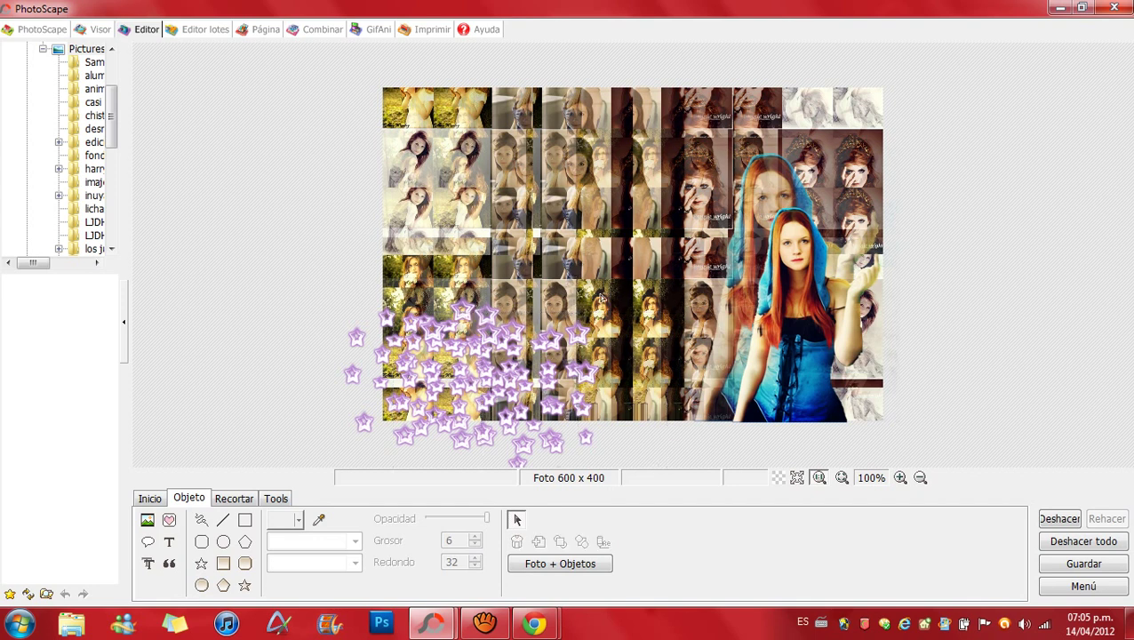
pyautogui.click(543, 569)
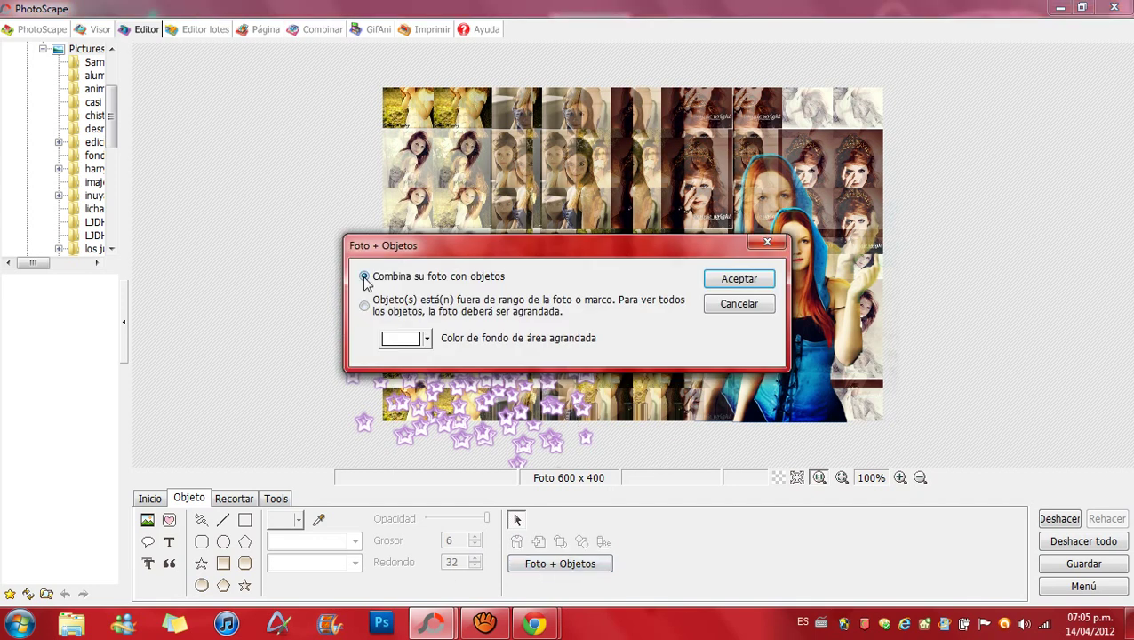
pyautogui.click(730, 278)
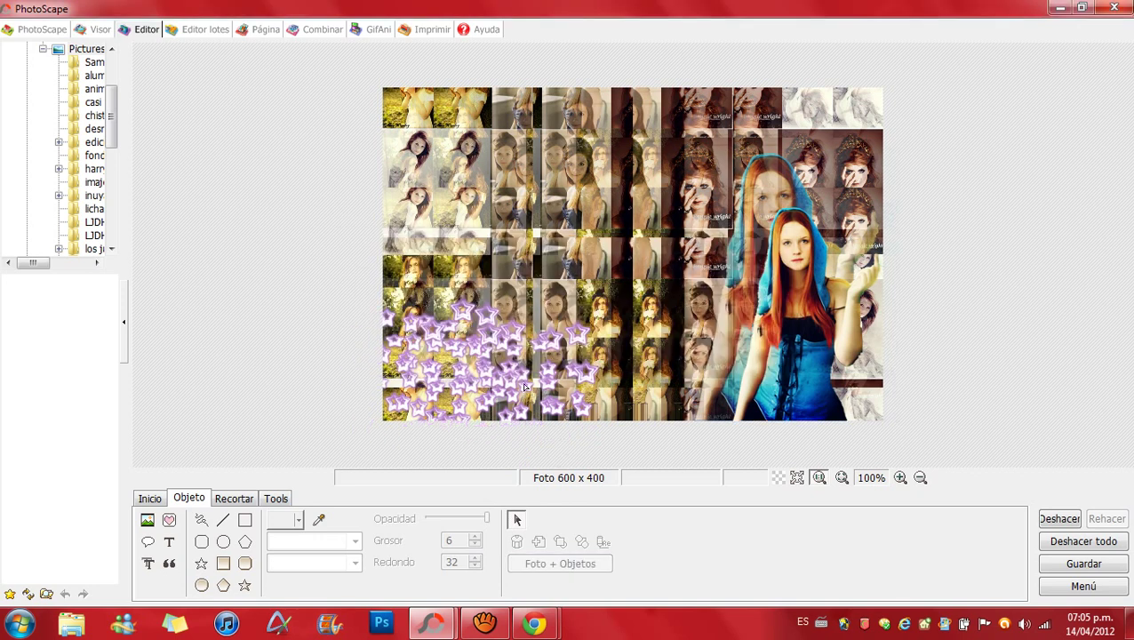
# Start a text object reading "Bonnie" and try the Bleeding Cowboys and Coffeetin fonts on it
pyautogui.click(170, 546)
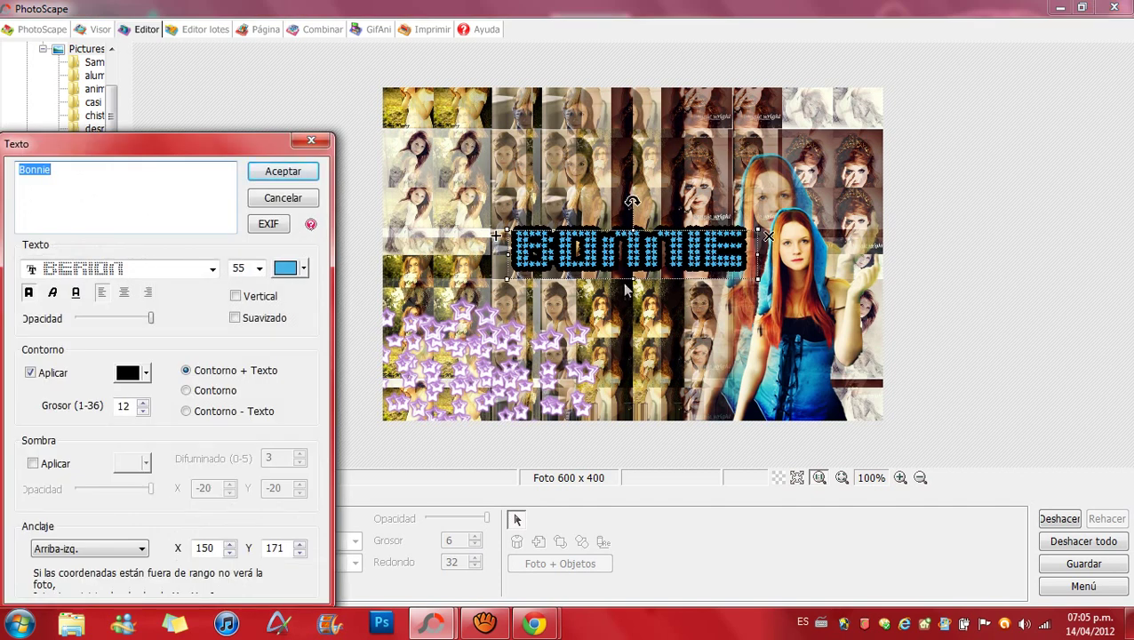
pyautogui.click(213, 271)
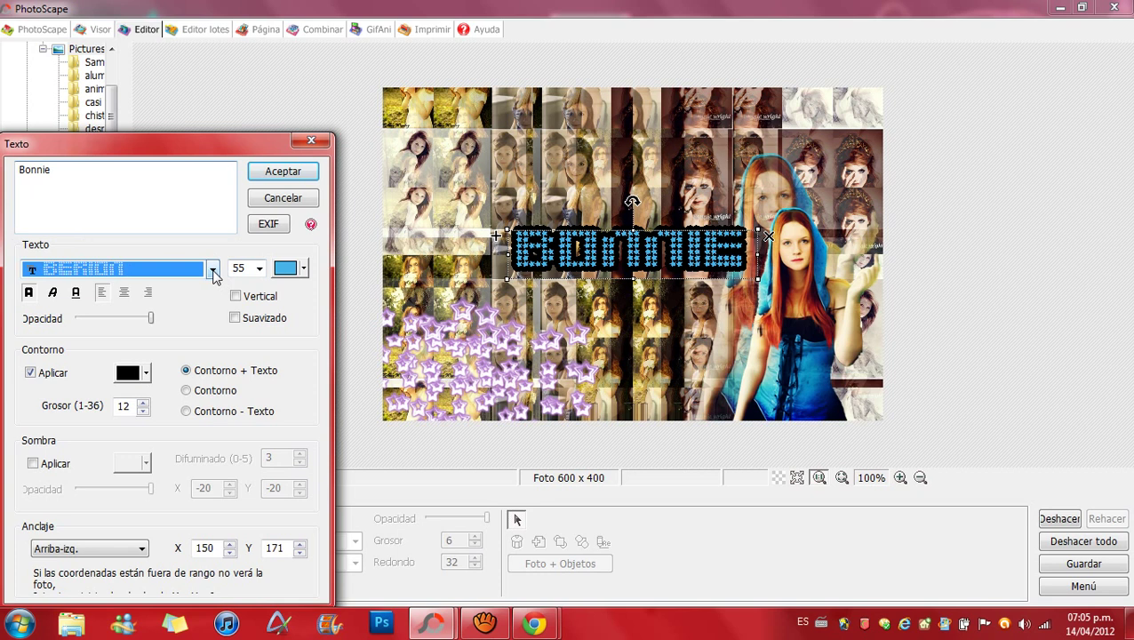
pyautogui.click(213, 271)
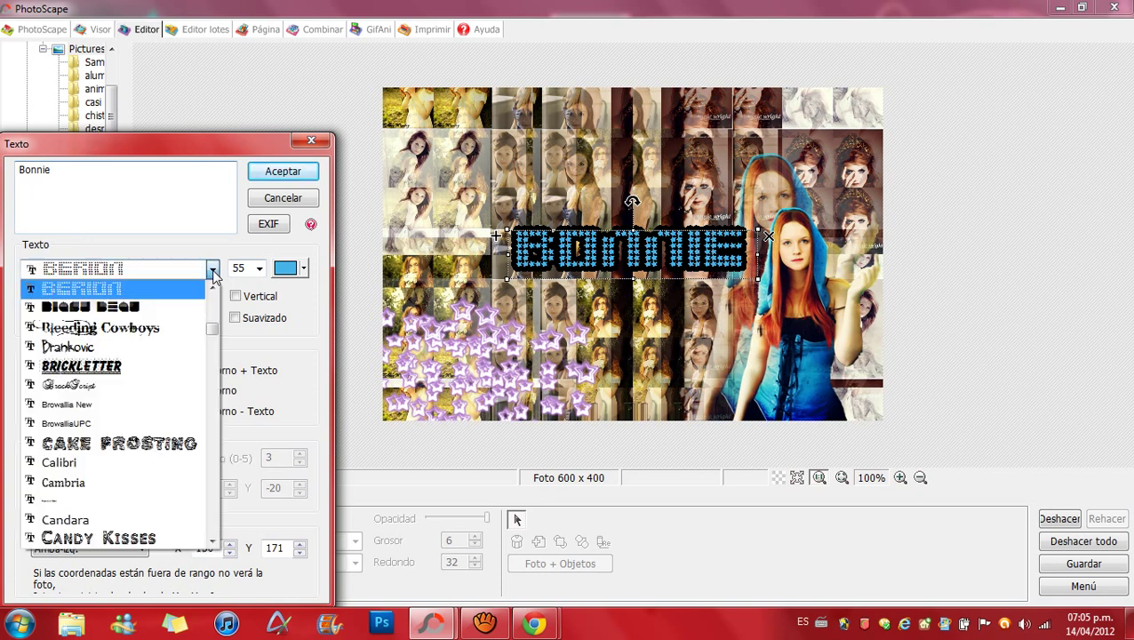
pyautogui.click(175, 328)
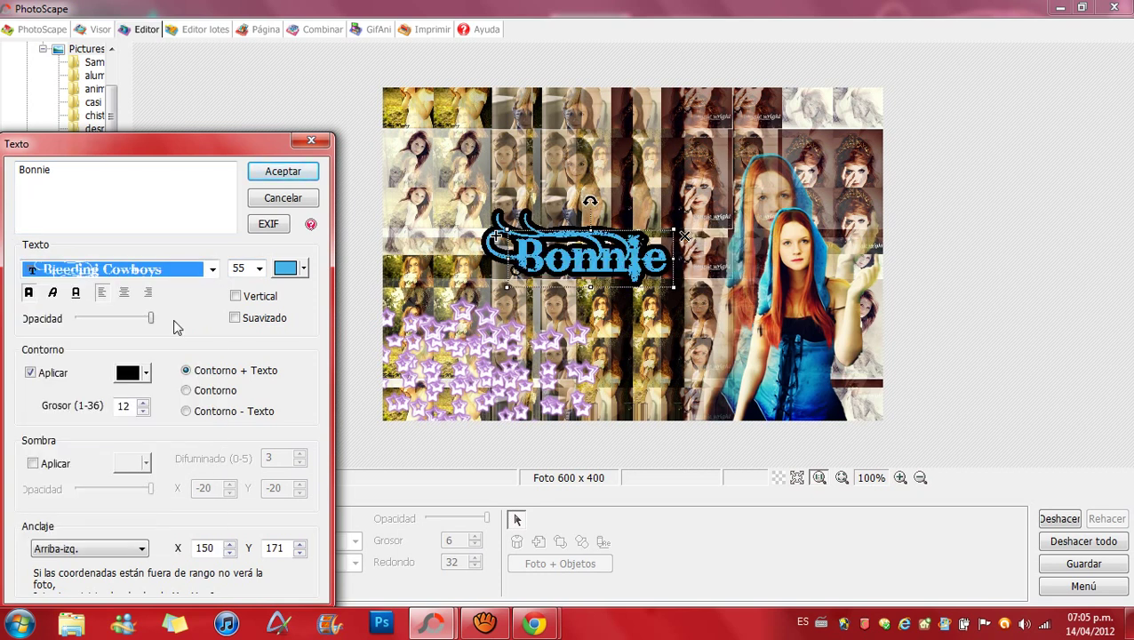
pyautogui.click(212, 268)
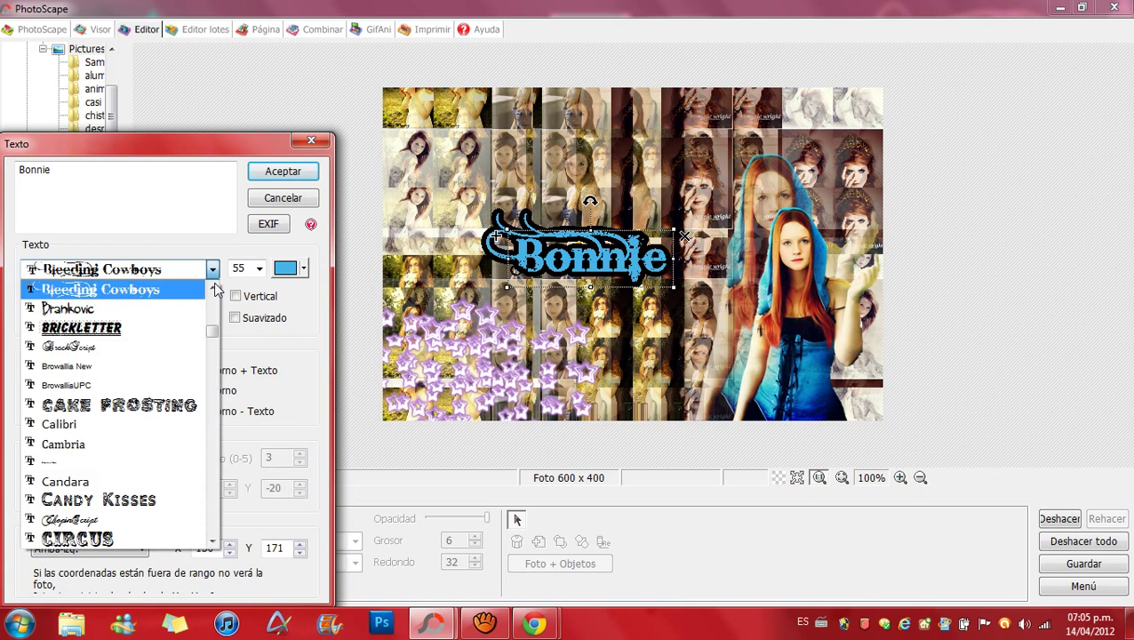
pyautogui.moveTo(213, 337); pyautogui.dragTo(213, 347)
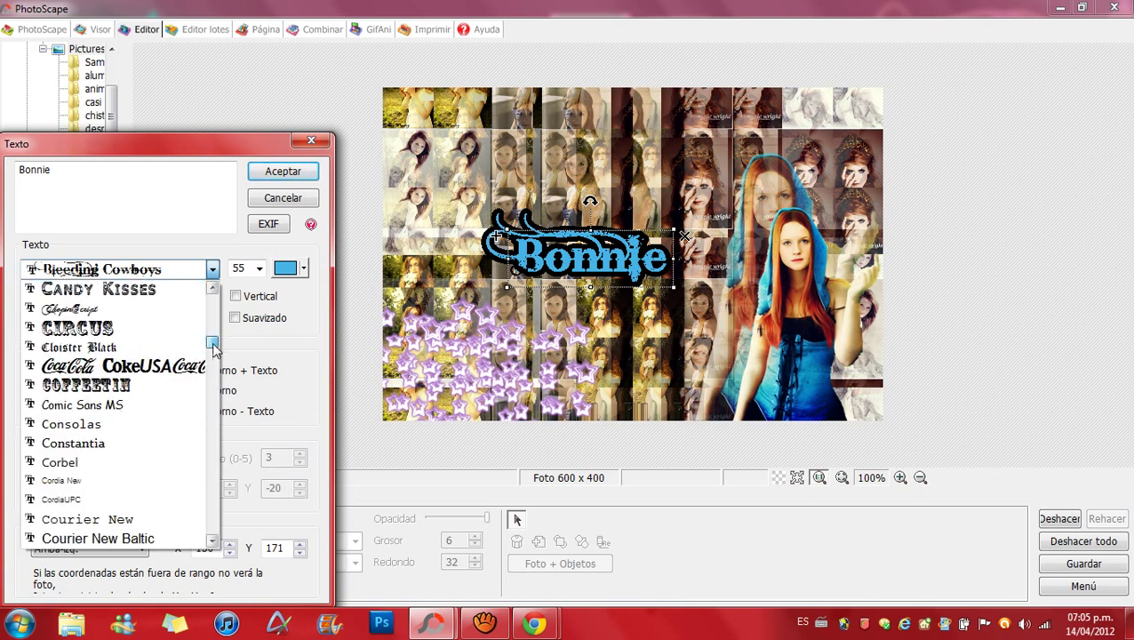
pyautogui.click(145, 386)
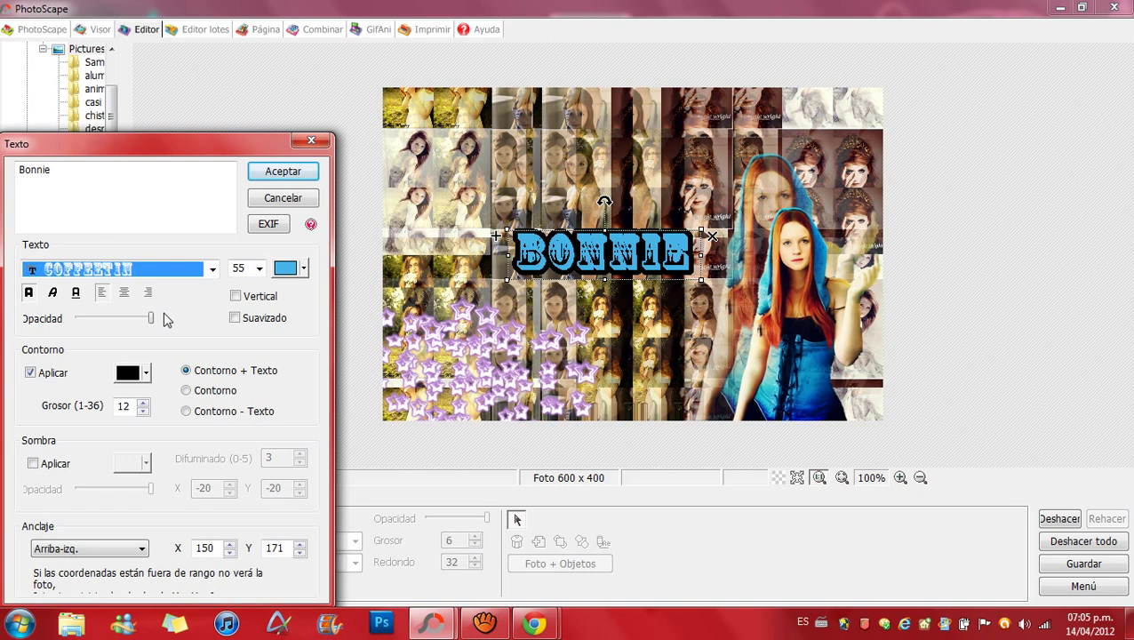
# Try the Easter Sunrise font on the Bonnie title
pyautogui.click(213, 269)
pyautogui.click(214, 363)
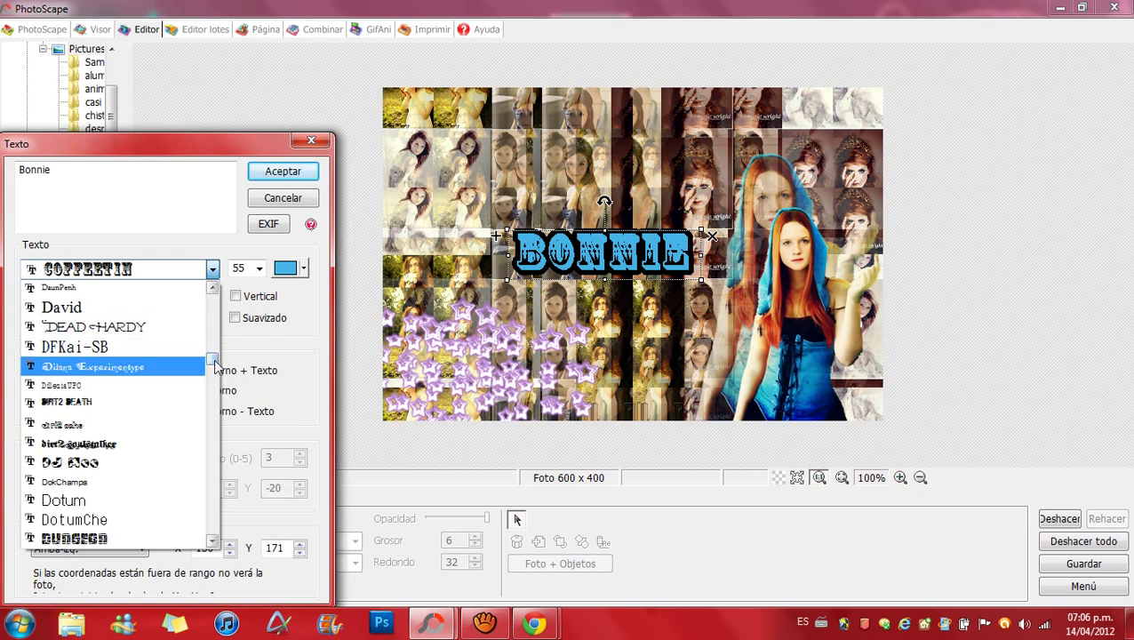
pyautogui.scroll(-3, 214, 372)
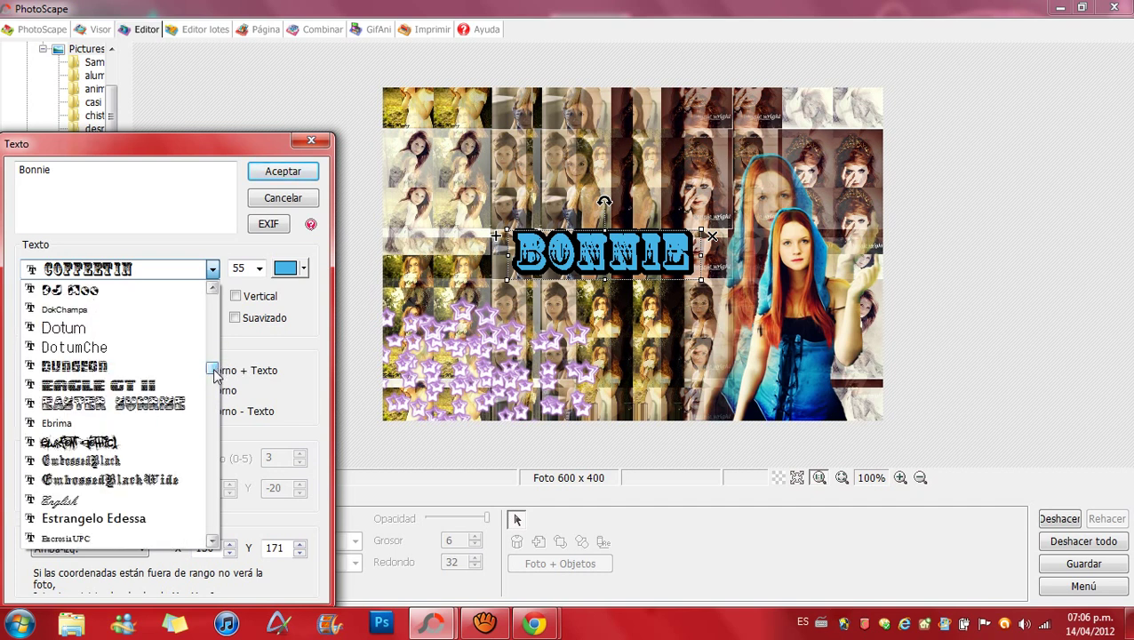
pyautogui.click(117, 405)
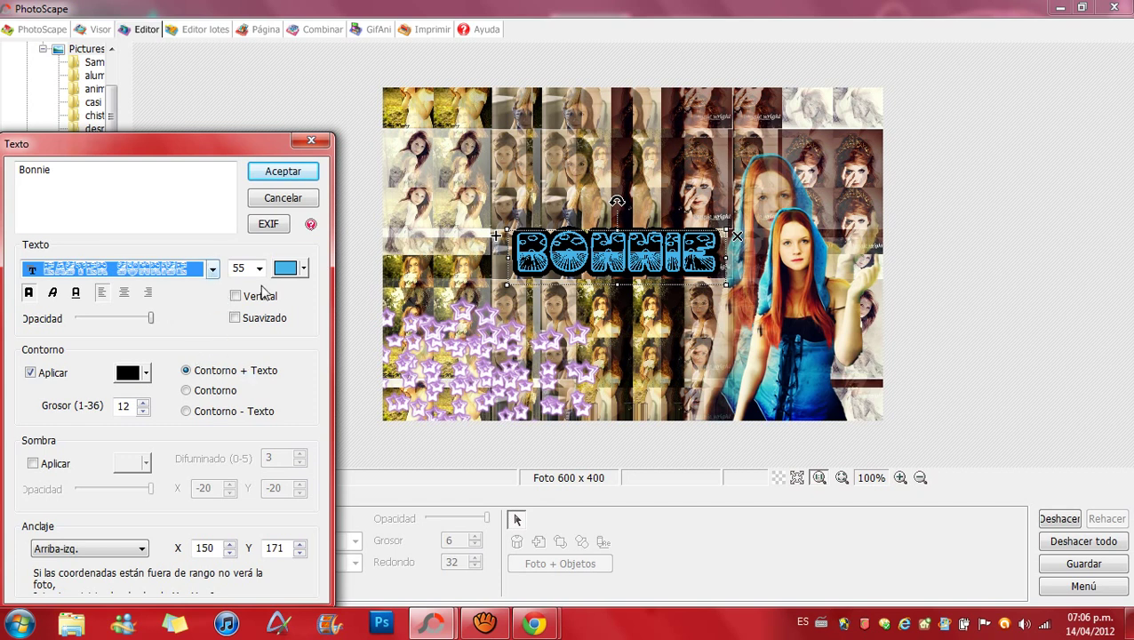
pyautogui.click(304, 270)
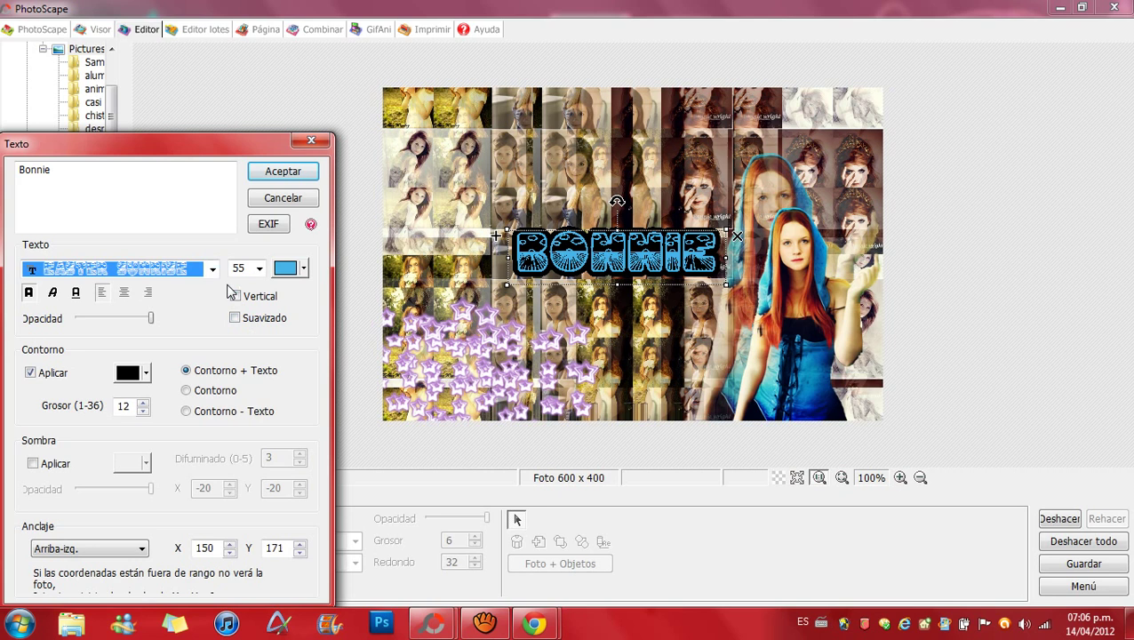
# Set the Bonnie title's font to English and its text colour to Plum, keeping the black outline
pyautogui.click(212, 268)
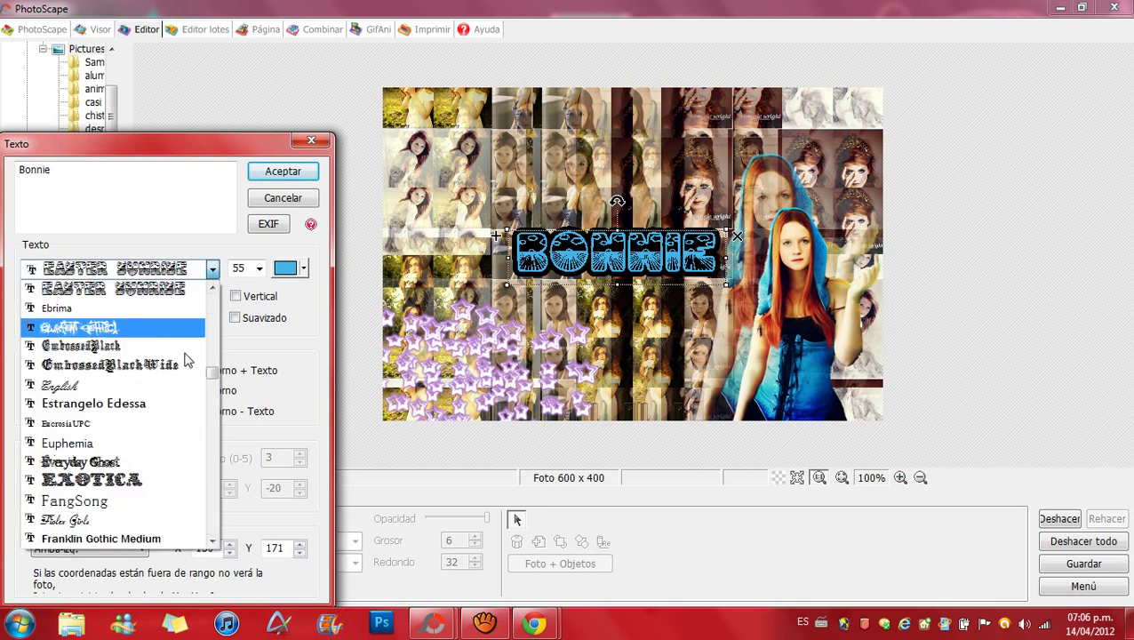
pyautogui.click(183, 385)
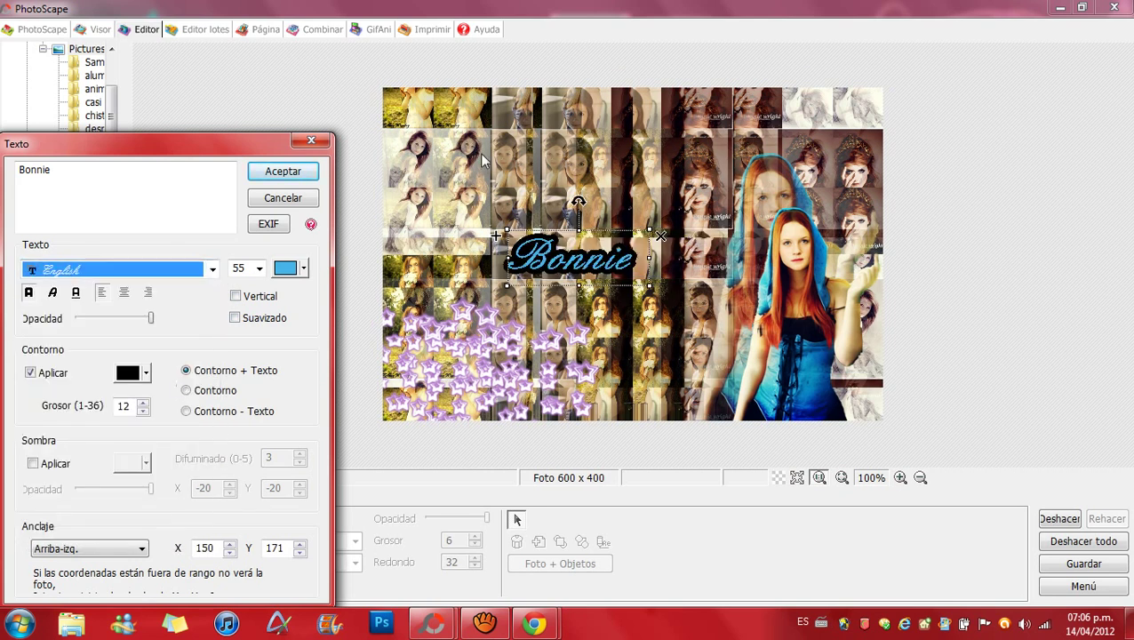
pyautogui.click(304, 269)
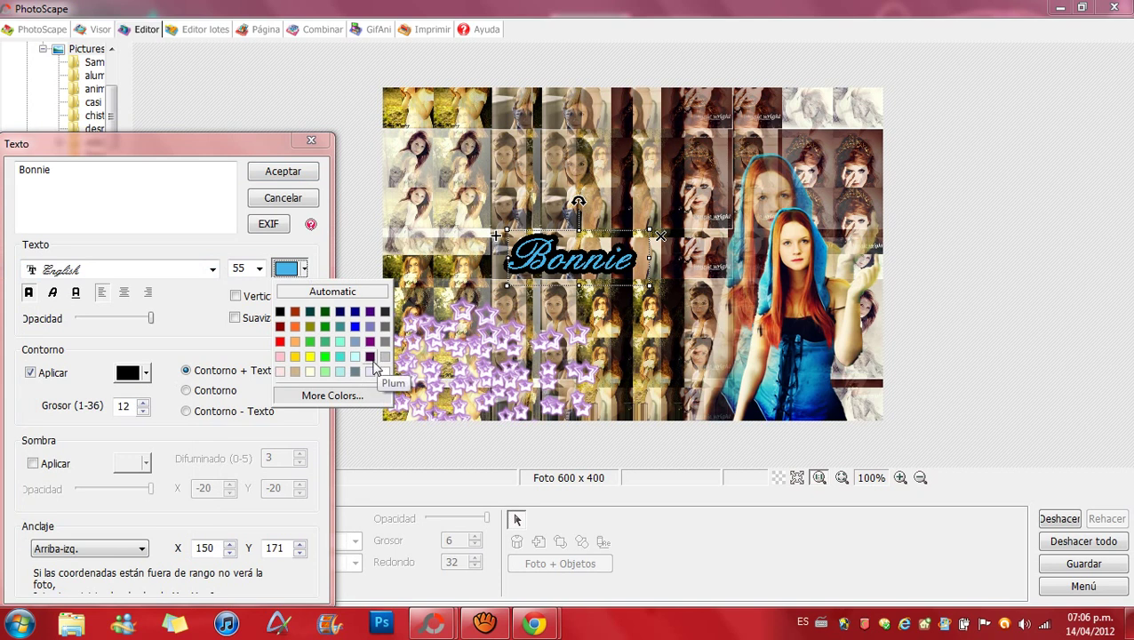
pyautogui.click(370, 356)
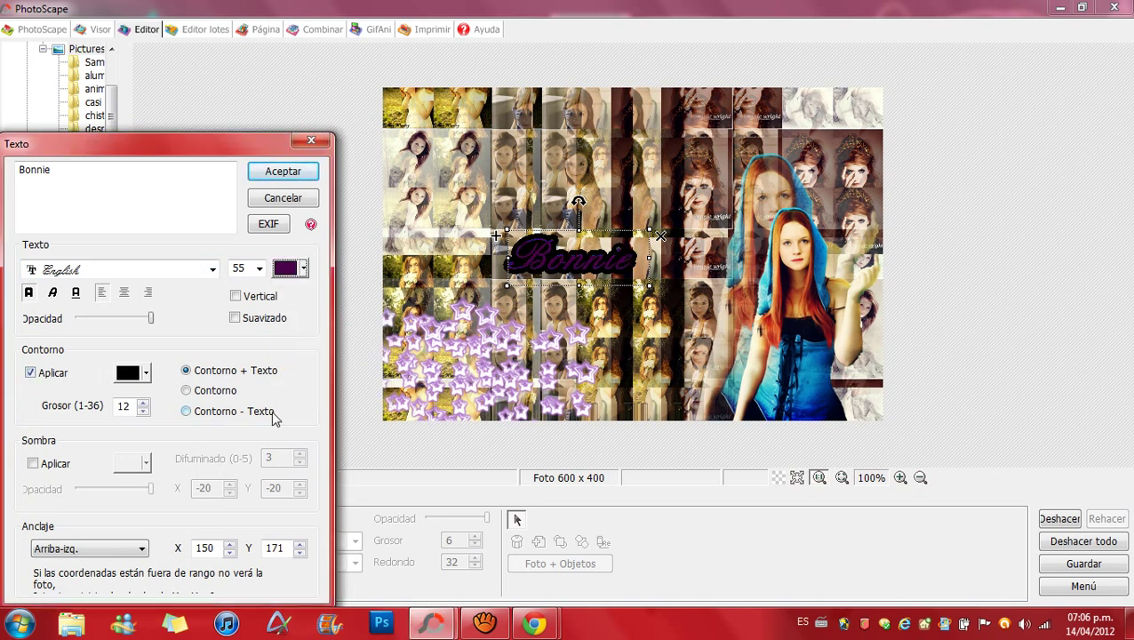
pyautogui.click(294, 170)
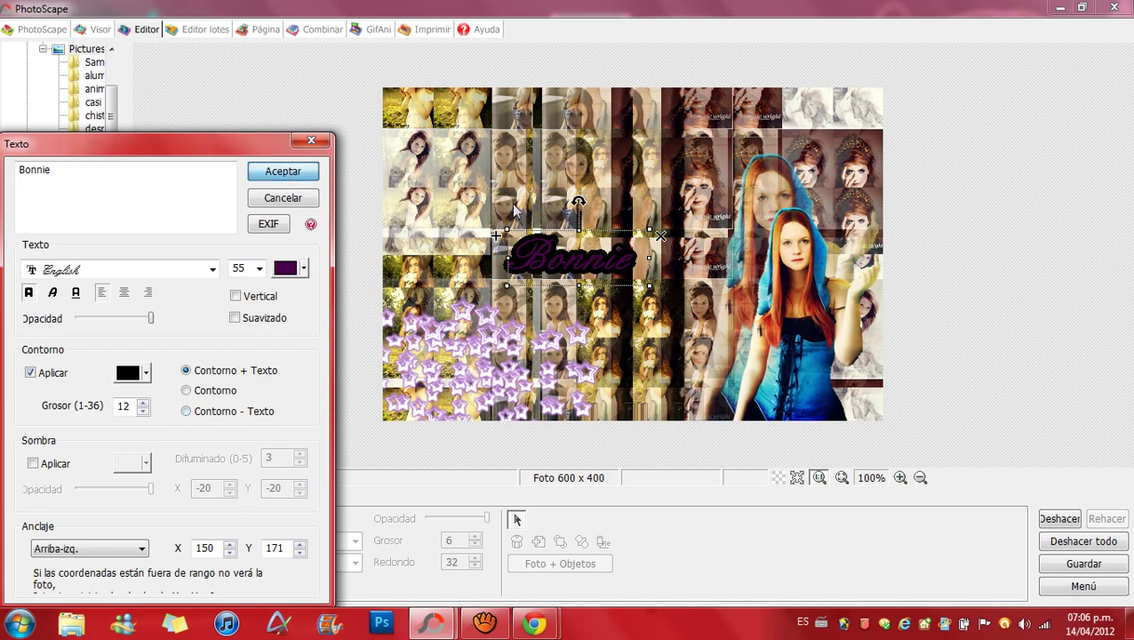
# Move the Bonnie title over the purple star patch in the canvas's lower-left corner and enlarge it by about a quarter
pyautogui.moveTo(580, 278); pyautogui.dragTo(471, 384)
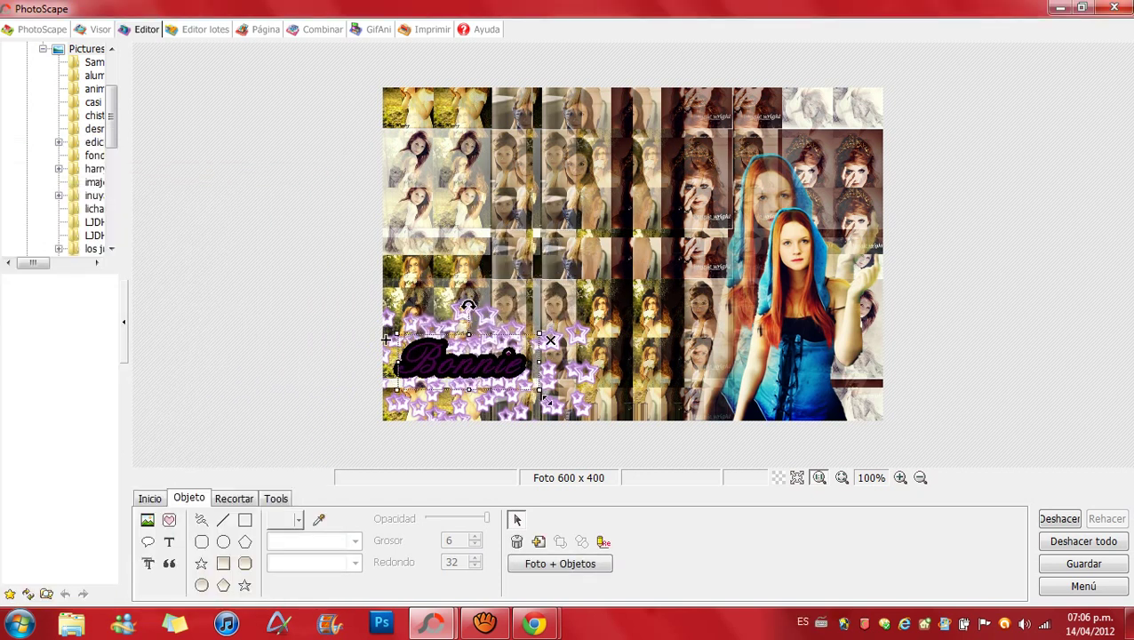
pyautogui.moveTo(546, 400); pyautogui.dragTo(584, 410)
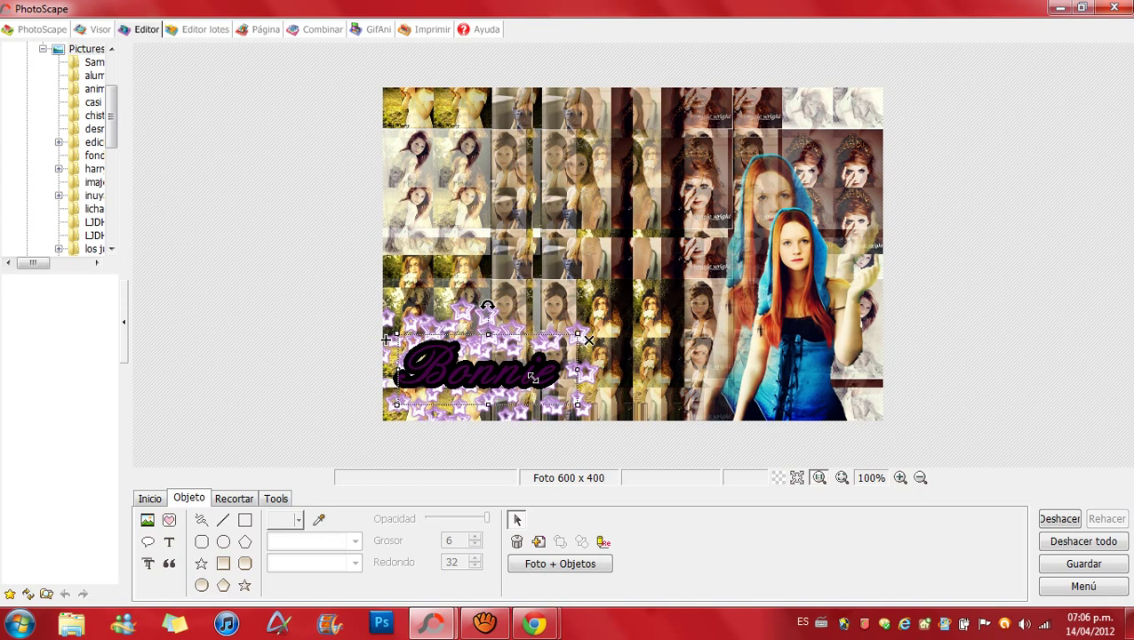
pyautogui.moveTo(531, 377); pyautogui.dragTo(524, 391)
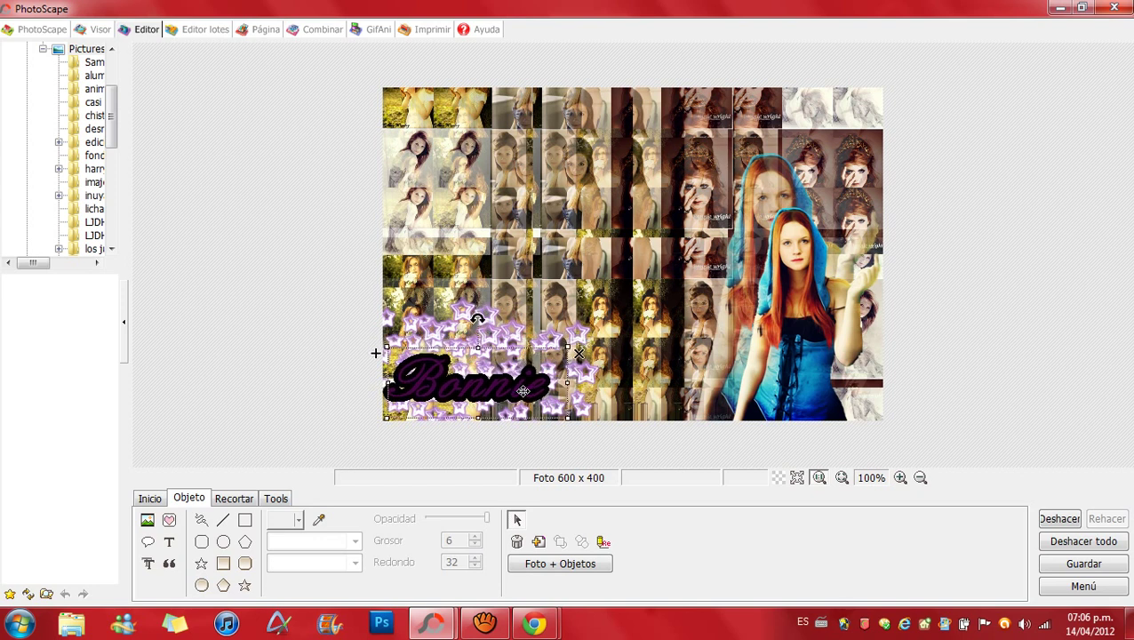
# Merge the Bonnie title into the photo with Foto + Objetos
pyautogui.click(570, 569)
pyautogui.click(573, 575)
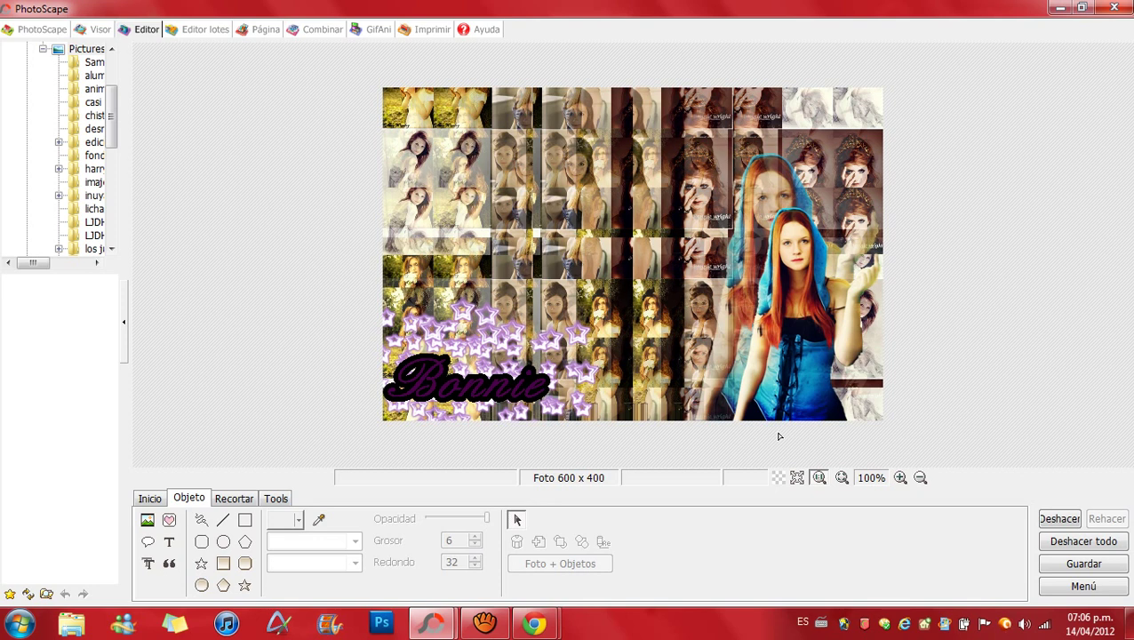
pyautogui.click(1060, 8)
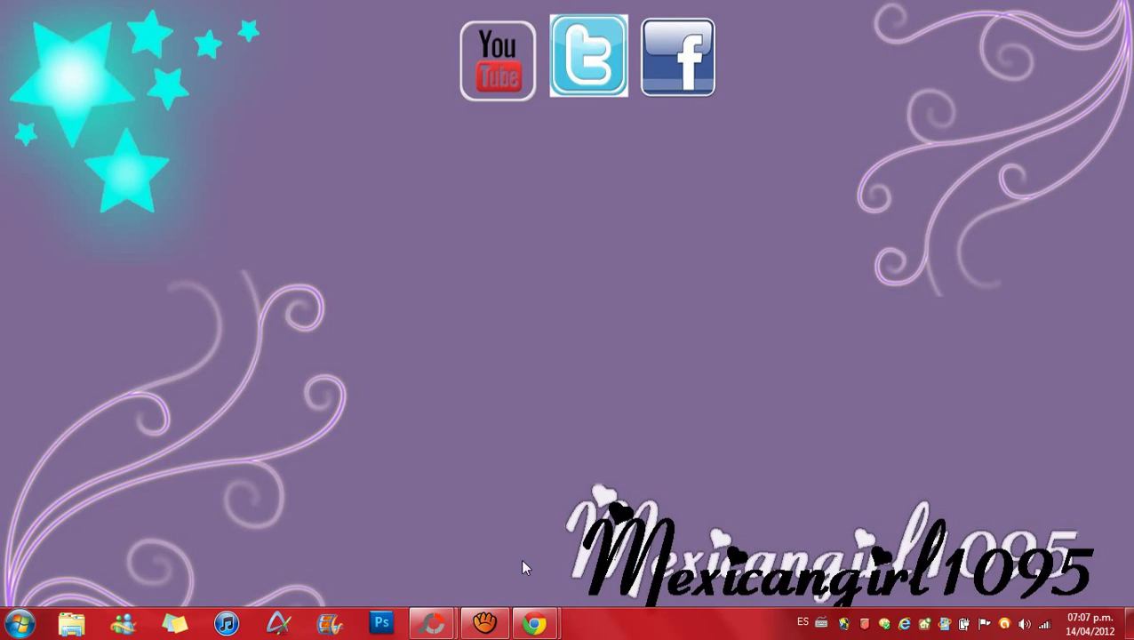
pyautogui.click(484, 623)
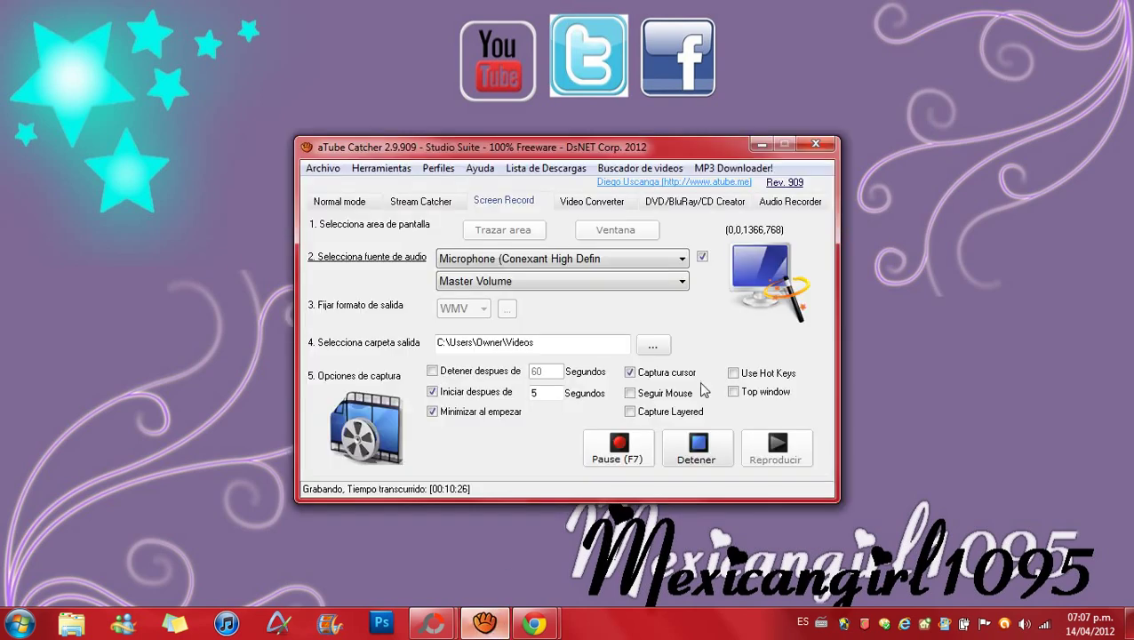